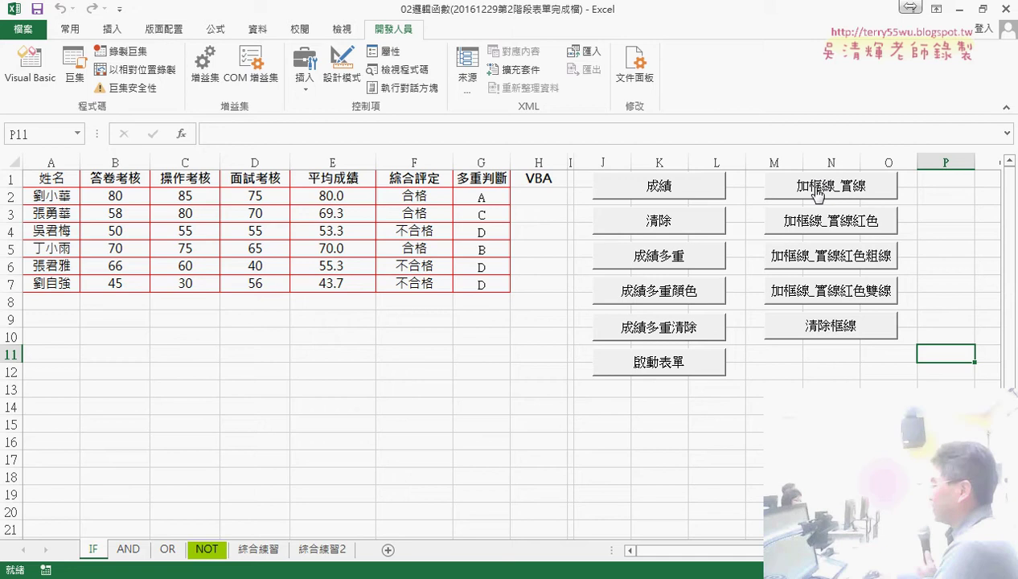
# Test the clear, black solid, red solid and clear border macros on the grade table, then bring up the 清除框線 shape's options.
pyautogui.click(812, 322)
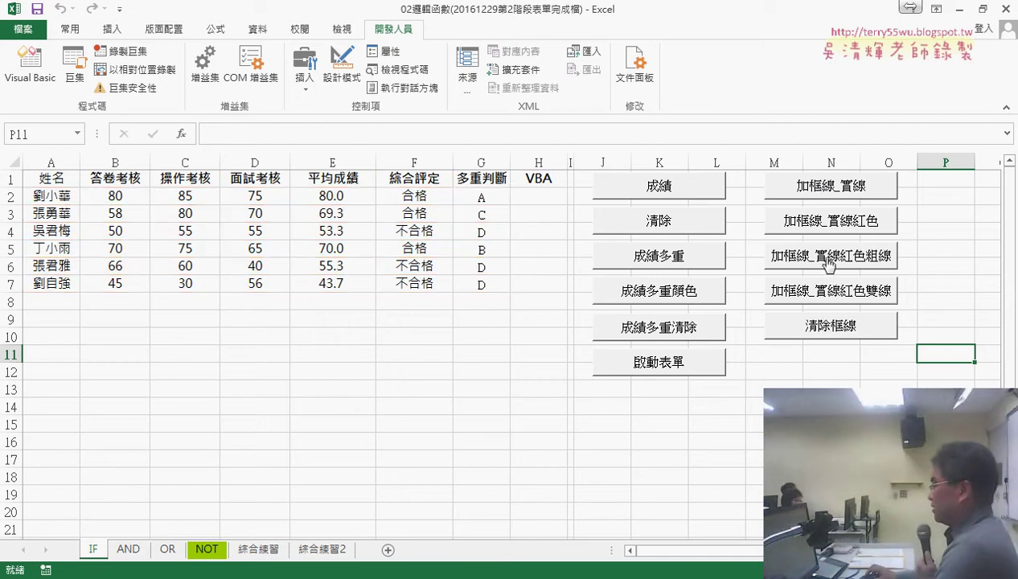
pyautogui.click(829, 187)
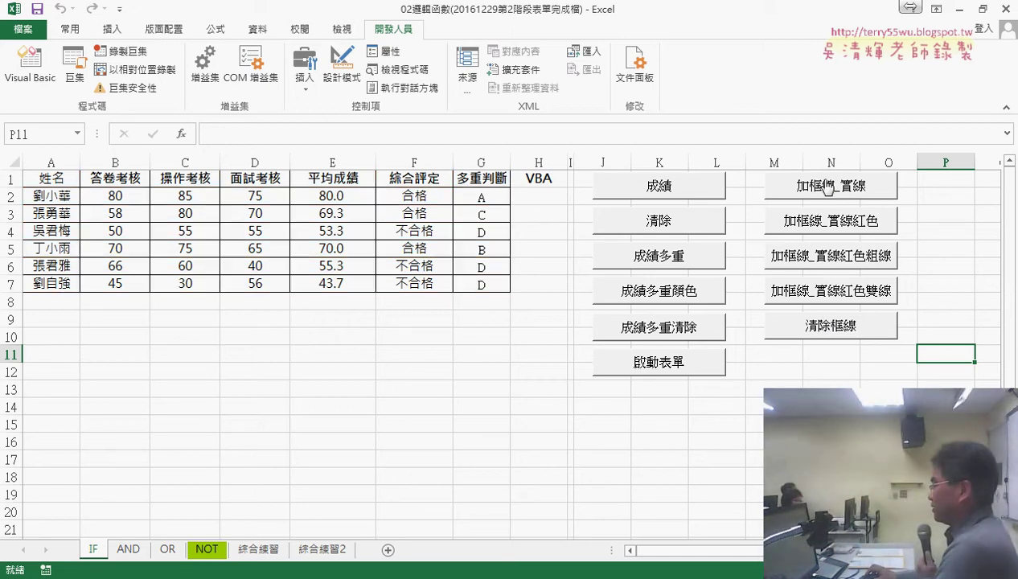
pyautogui.click(833, 230)
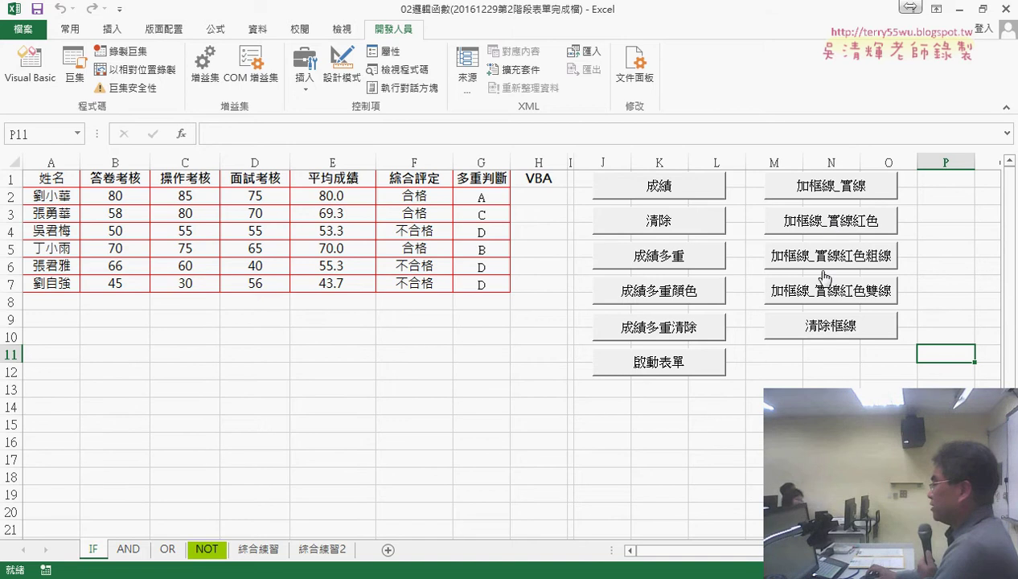
pyautogui.click(826, 330)
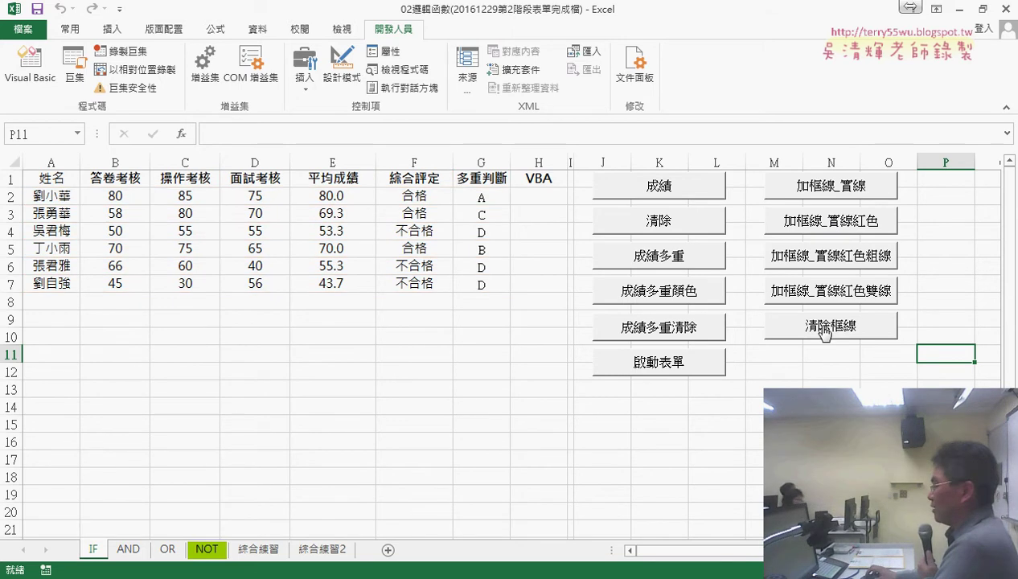
pyautogui.rightClick(825, 330)
# Open the 清除框線 macro assigned to the shape in Module1.
pyautogui.click(865, 450)
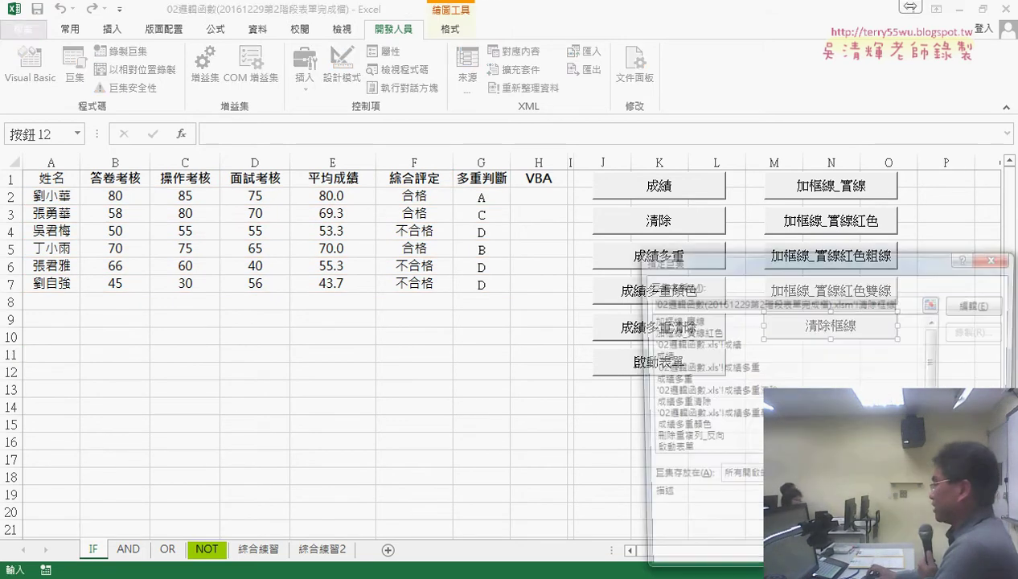
pyautogui.click(973, 306)
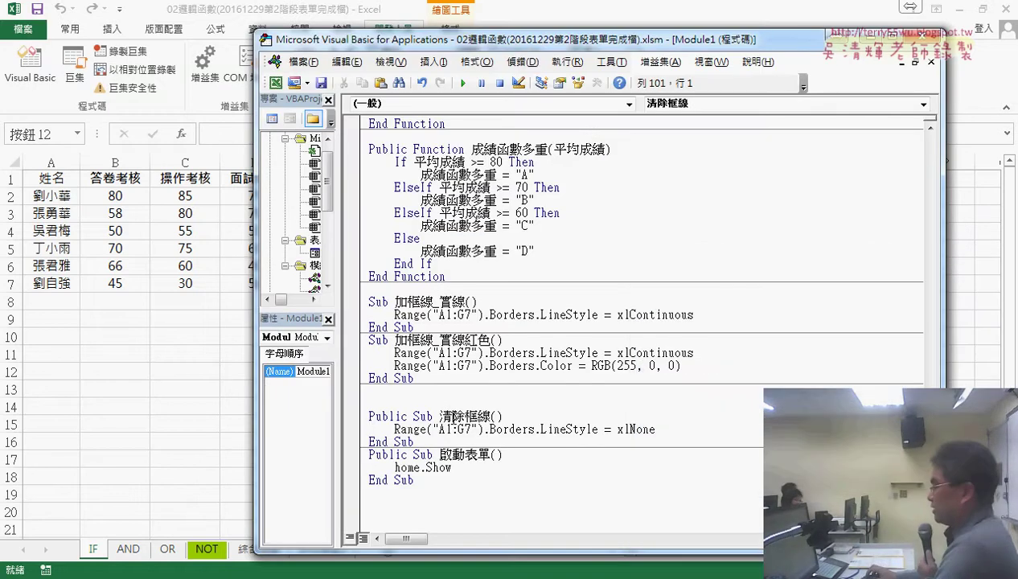
pyautogui.moveTo(439, 417); pyautogui.dragTo(603, 433)
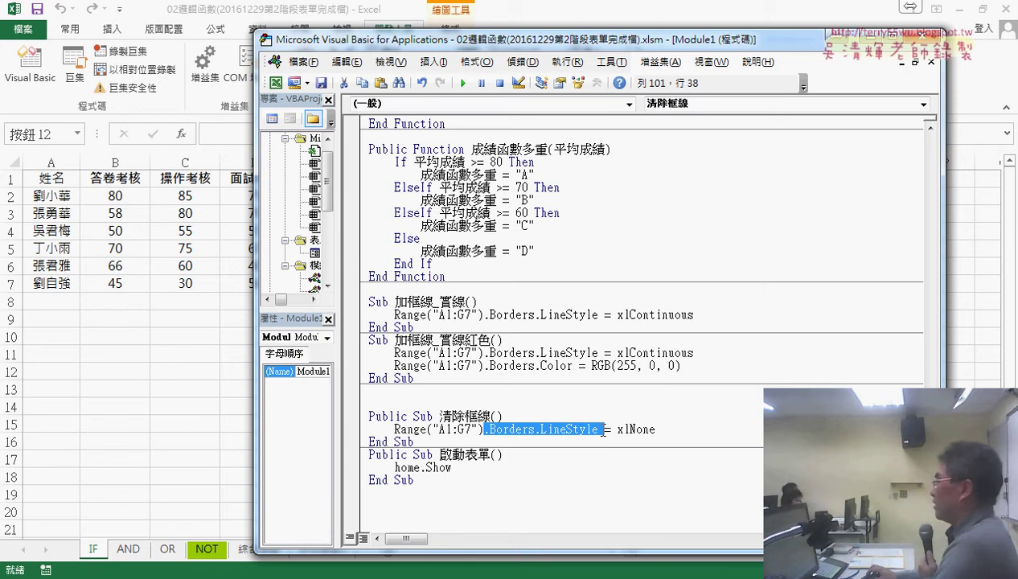
# Change .LineStyle = xlNone to .ColorIndex = xlNone in 清除框線 and return to Excel.
pyautogui.moveTo(603, 430); pyautogui.dragTo(680, 429)
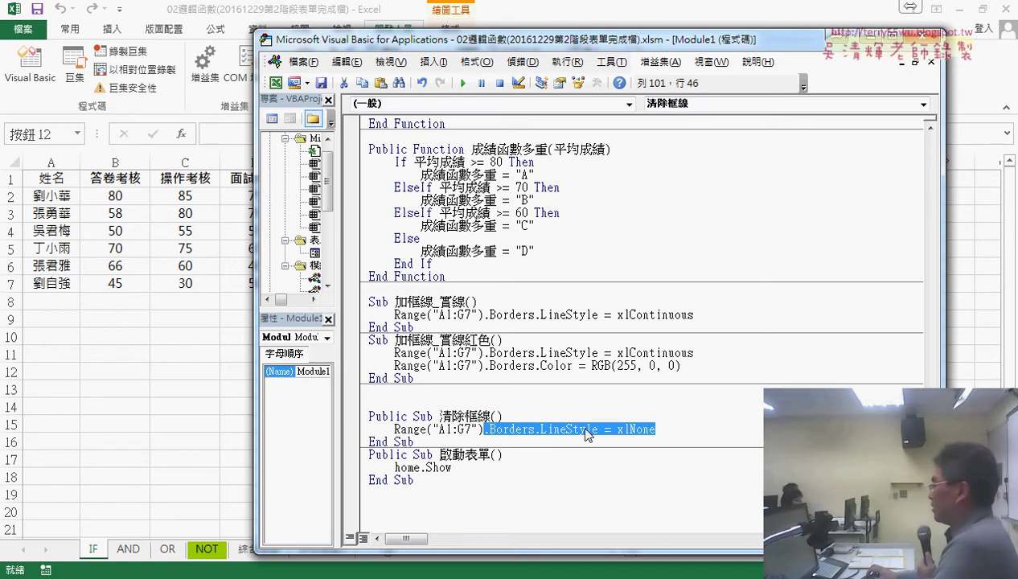
pyautogui.click(667, 429)
pyautogui.moveTo(685, 427); pyautogui.dragTo(535, 430)
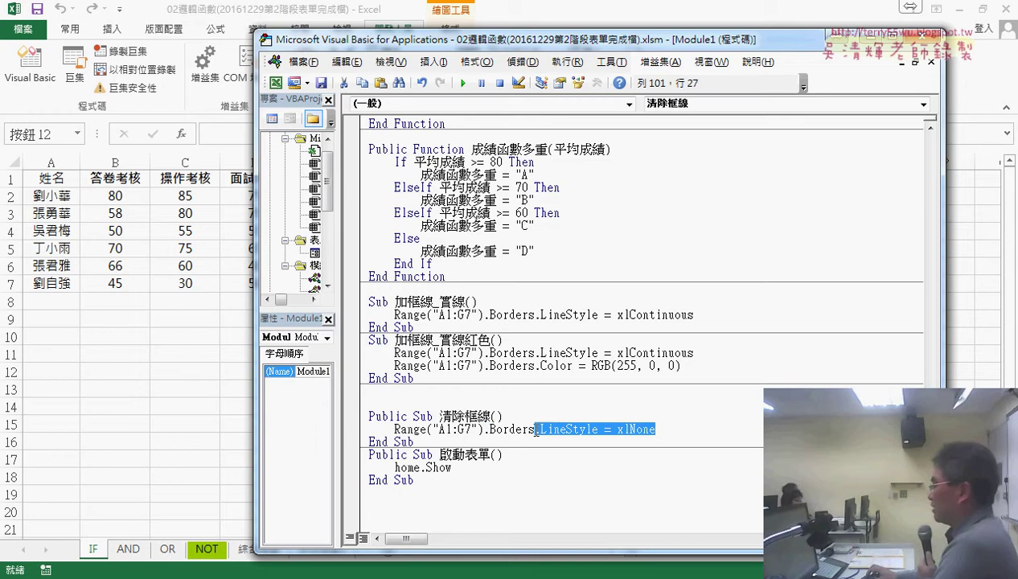
pyautogui.write('.')
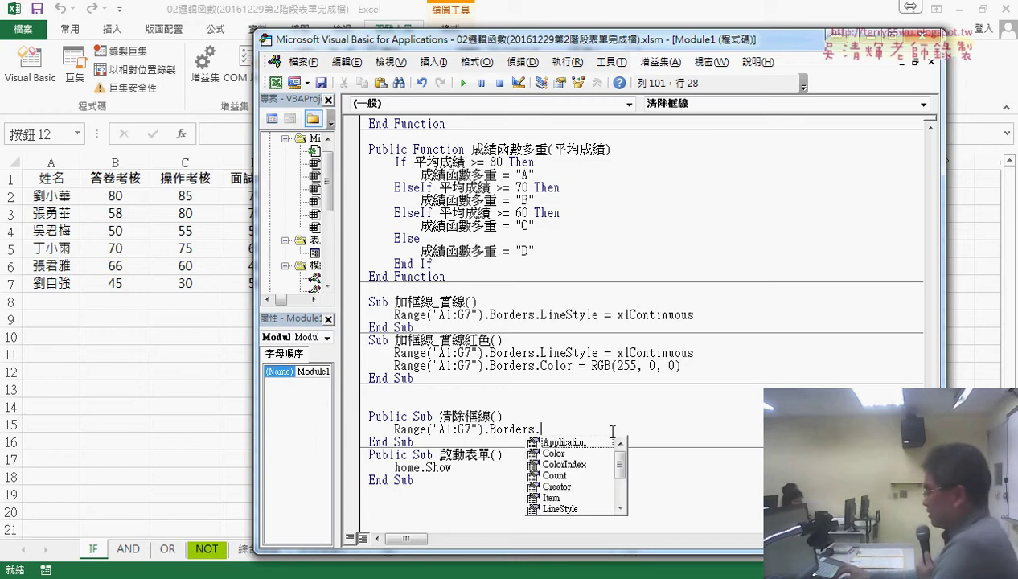
pyautogui.press('Down')
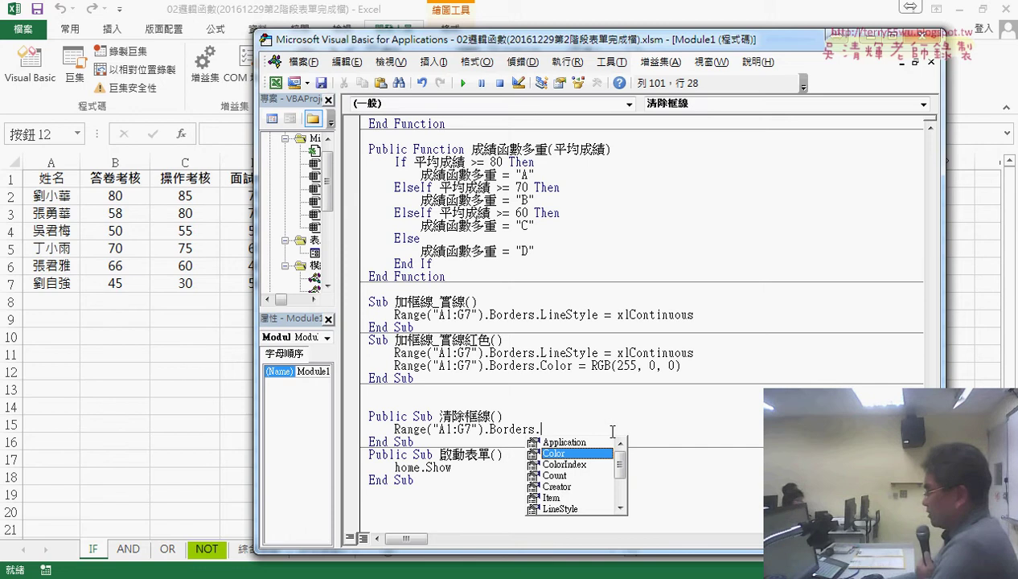
pyautogui.press('Tab')
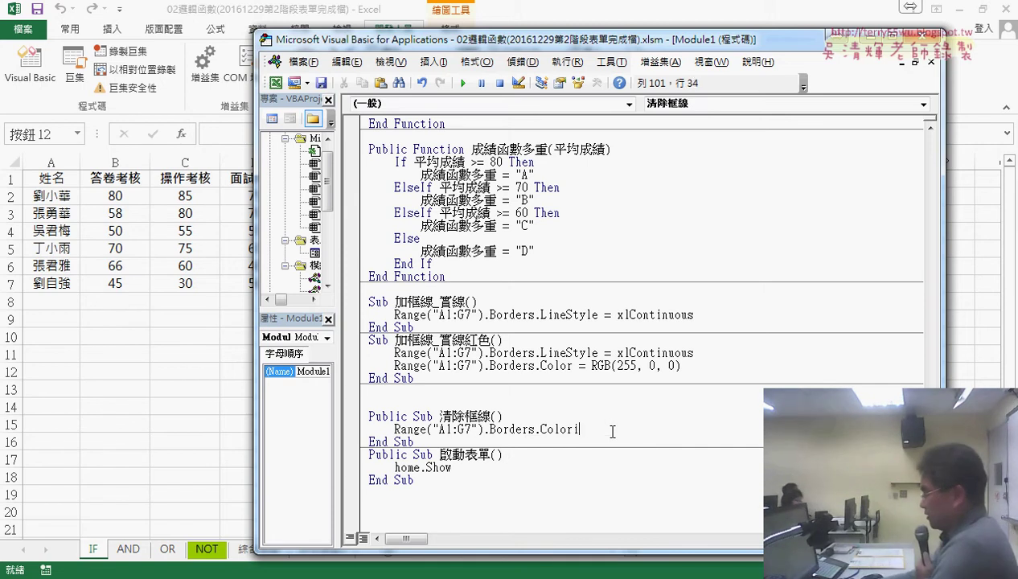
pyautogui.write('ndex')
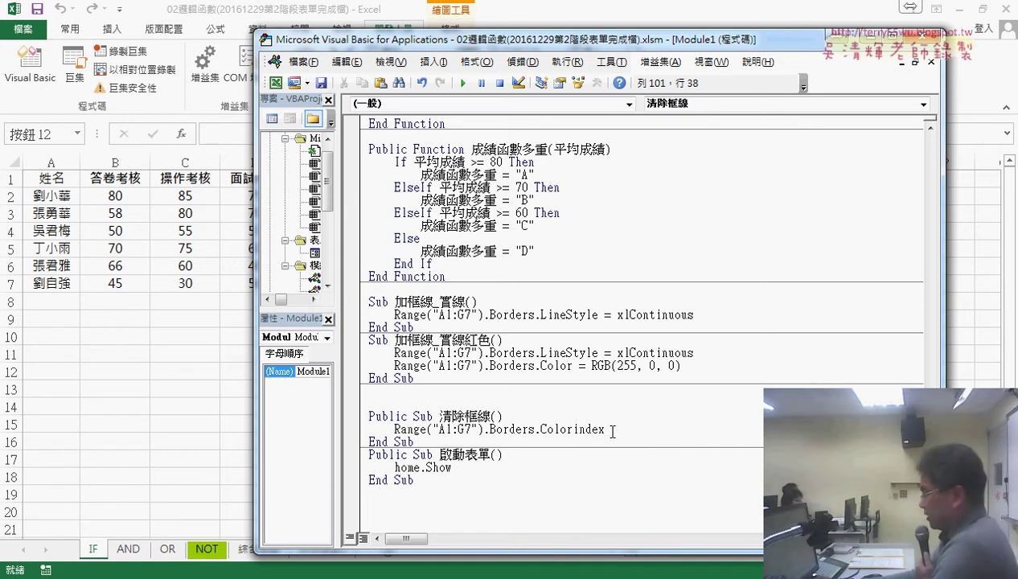
pyautogui.write('=')
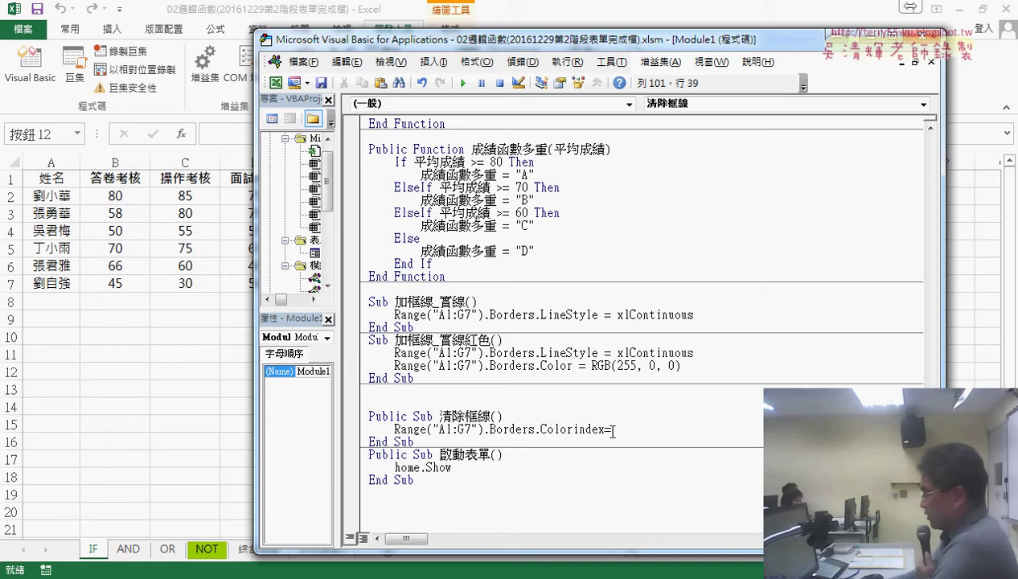
pyautogui.write('1')
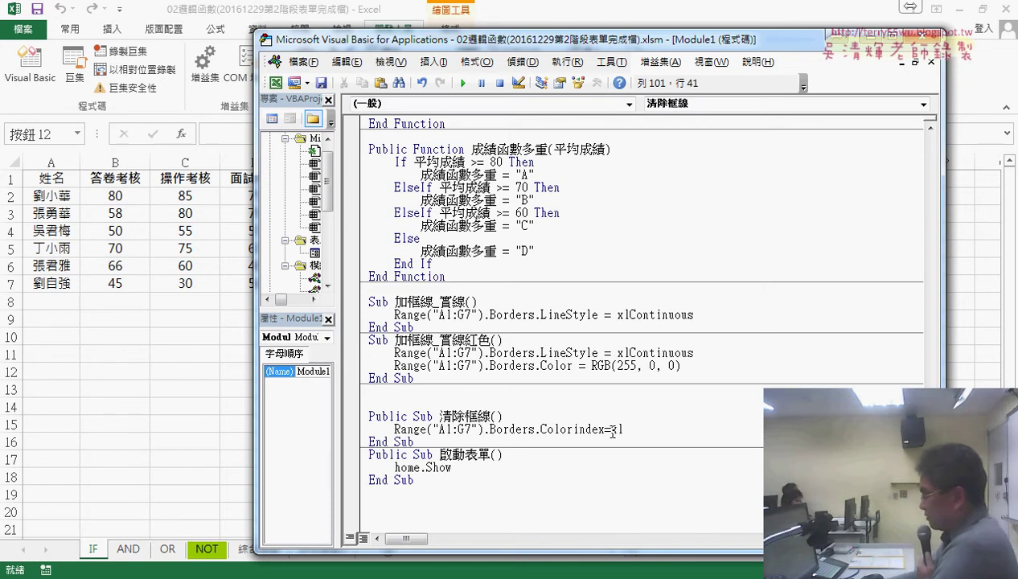
pyautogui.write('none')
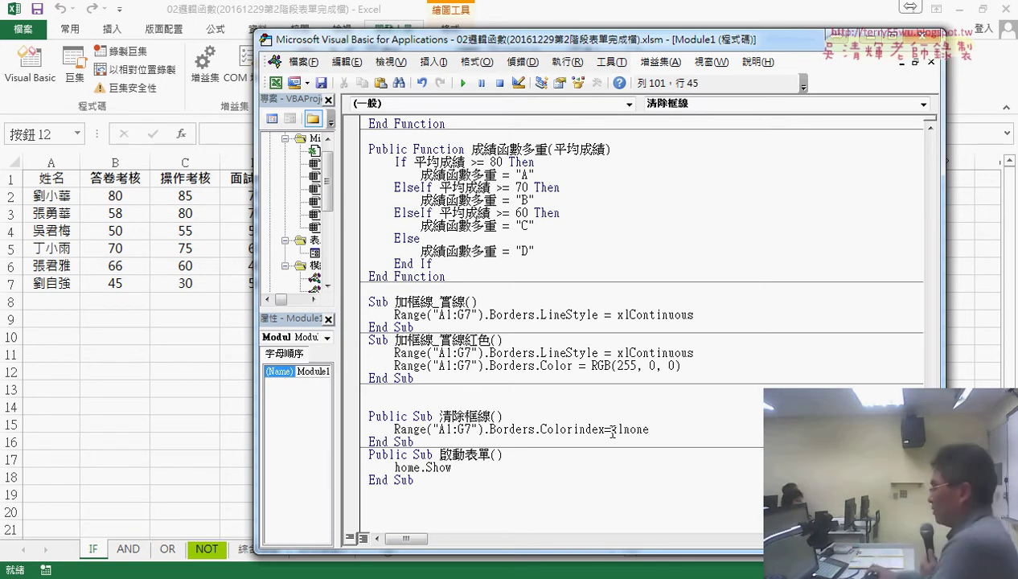
pyautogui.click(511, 464)
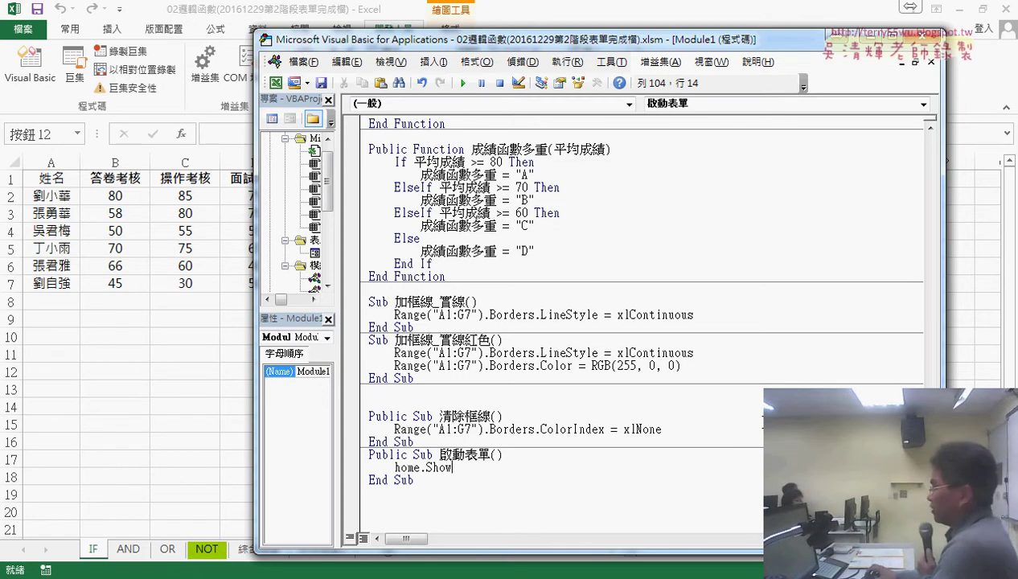
pyautogui.hotkey('alt', 'F11')
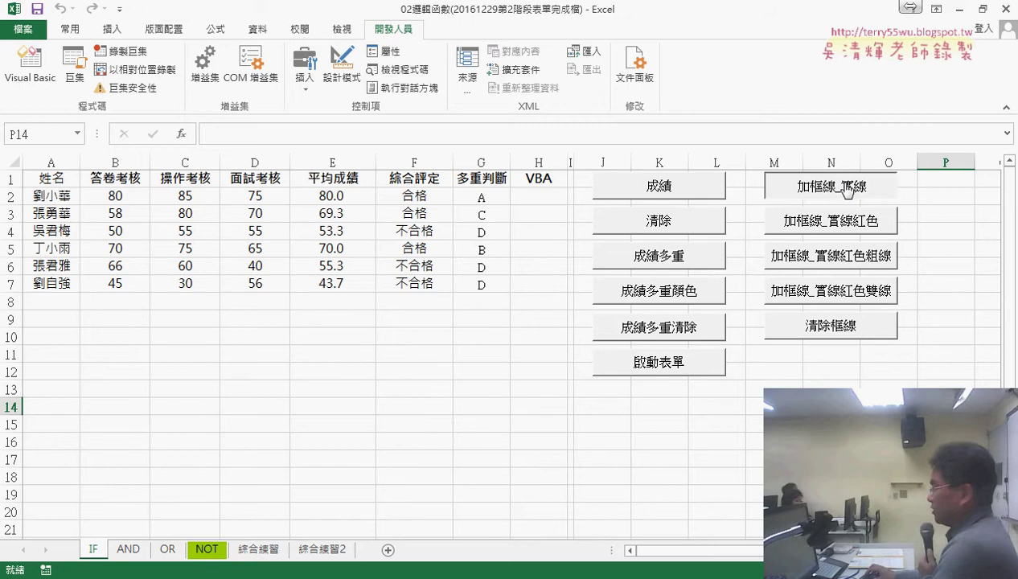
# Check that 清除框線 removes black and red borders, restore black borders, and start Record Macro.
pyautogui.click(836, 189)
pyautogui.click(847, 331)
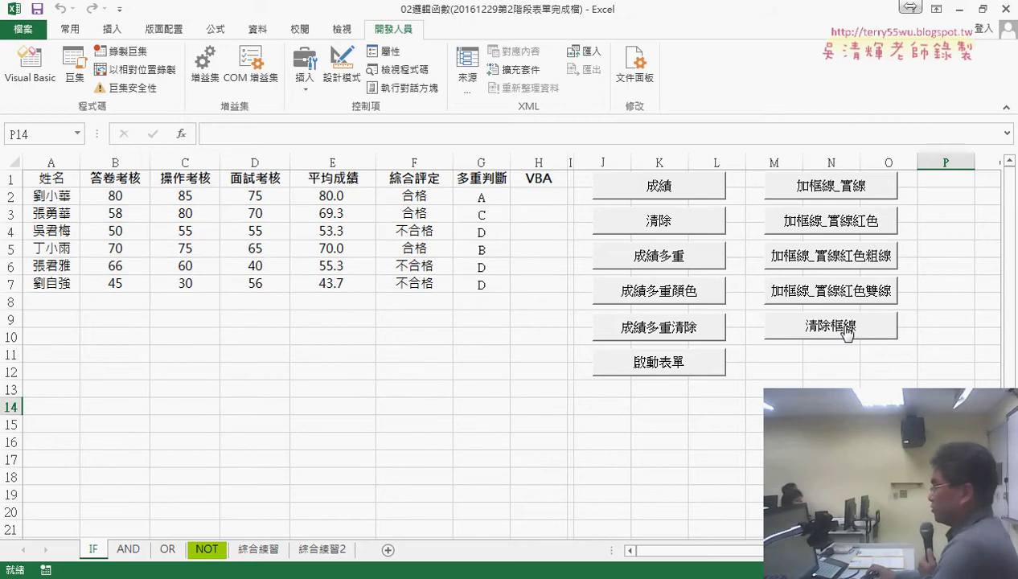
pyautogui.click(848, 227)
pyautogui.click(847, 330)
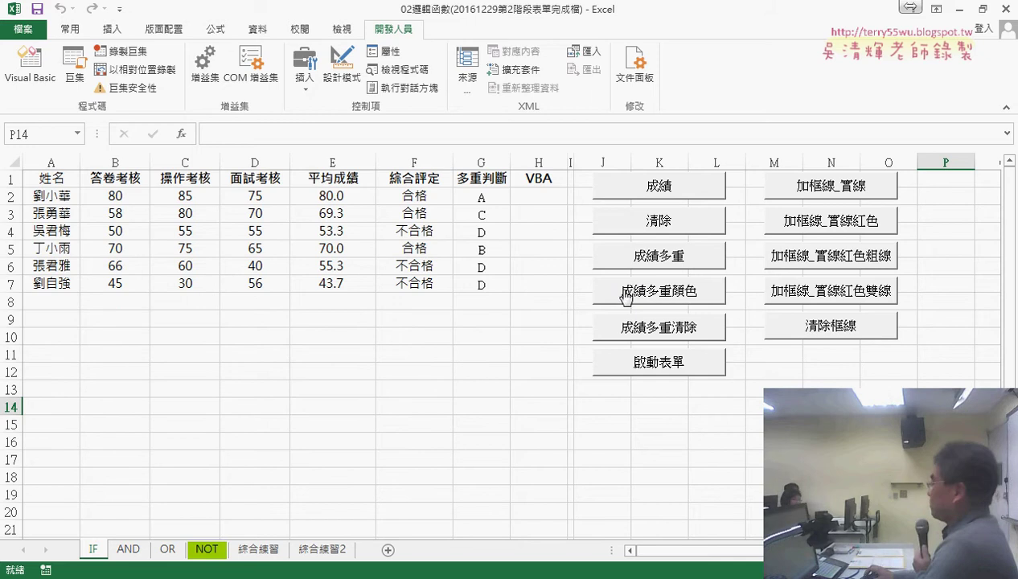
pyautogui.click(833, 192)
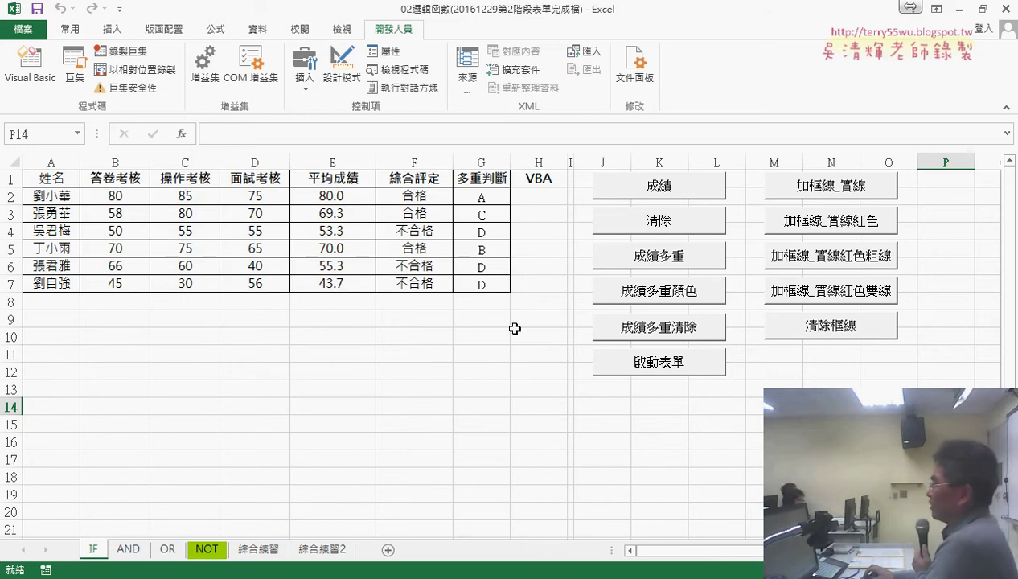
pyautogui.click(128, 52)
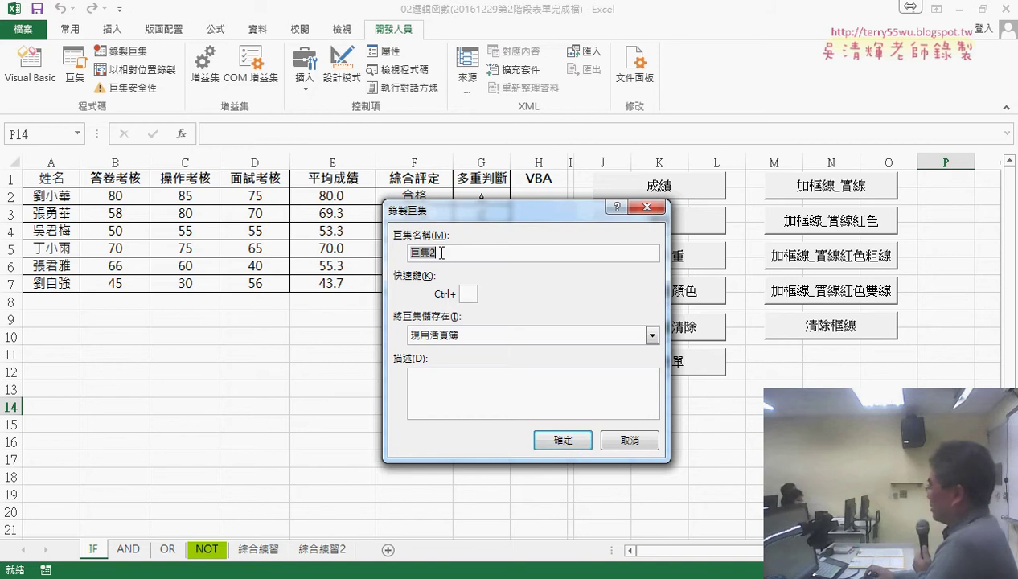
# Record 巨集2 selecting A2:G7 and applying 無框線, stop recording, and list the macros.
pyautogui.click(564, 440)
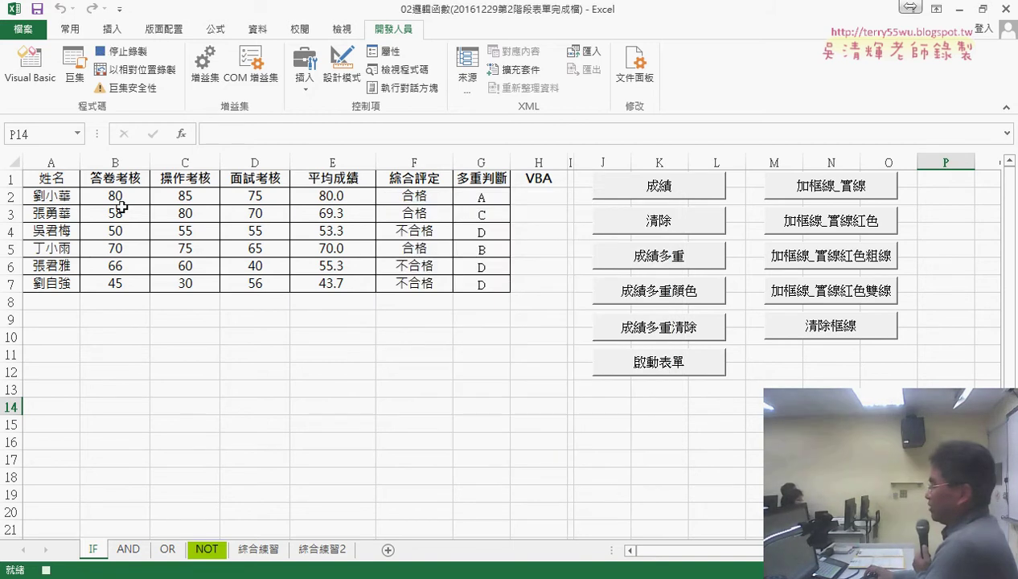
pyautogui.moveTo(50, 194); pyautogui.dragTo(490, 284)
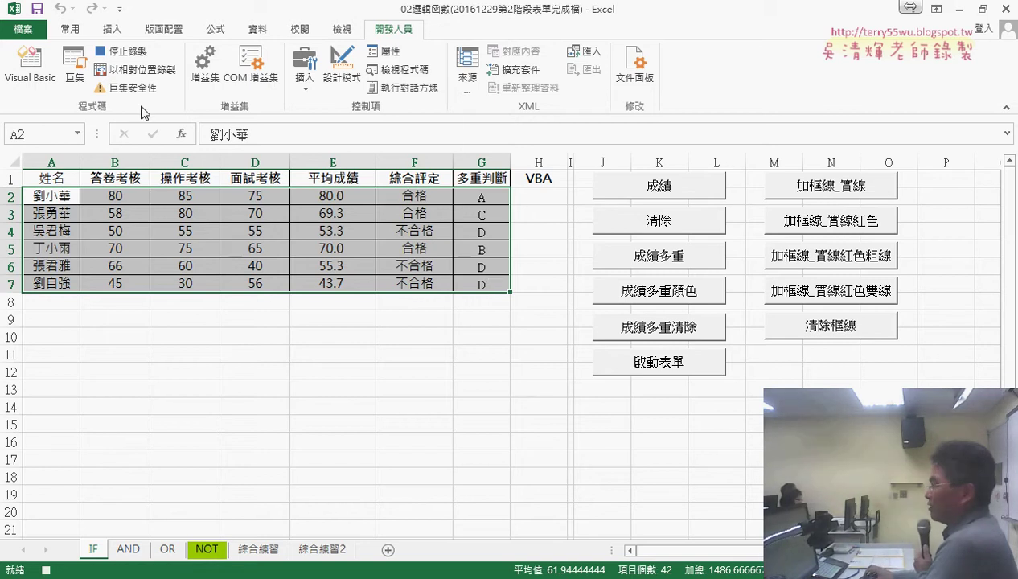
pyautogui.click(74, 33)
pyautogui.click(163, 82)
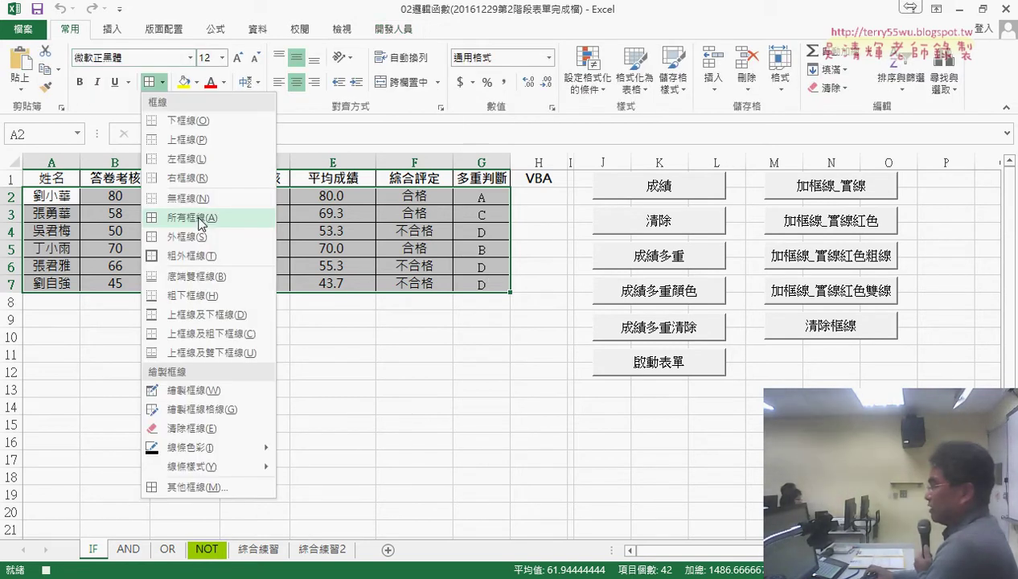
pyautogui.click(192, 200)
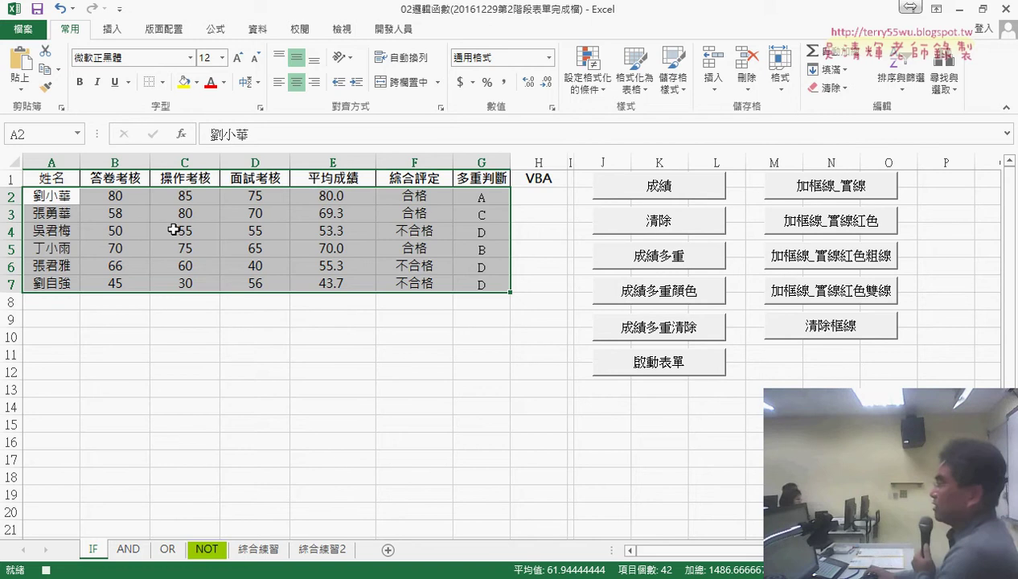
pyautogui.click(388, 30)
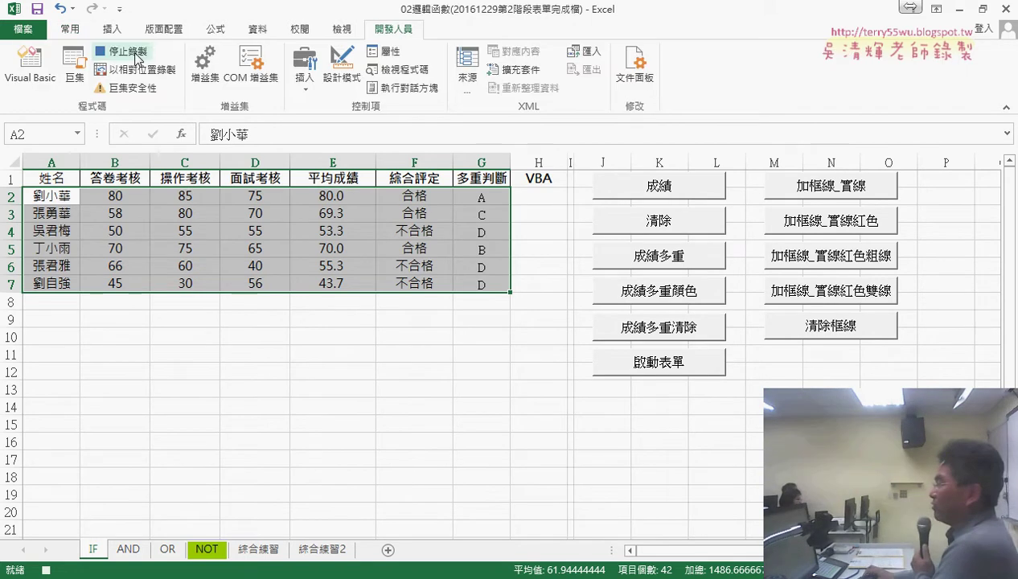
pyautogui.click(122, 51)
pyautogui.click(74, 69)
# Open 巨集2's recorded code and select its Range("A2:G7").Select line.
pyautogui.click(356, 259)
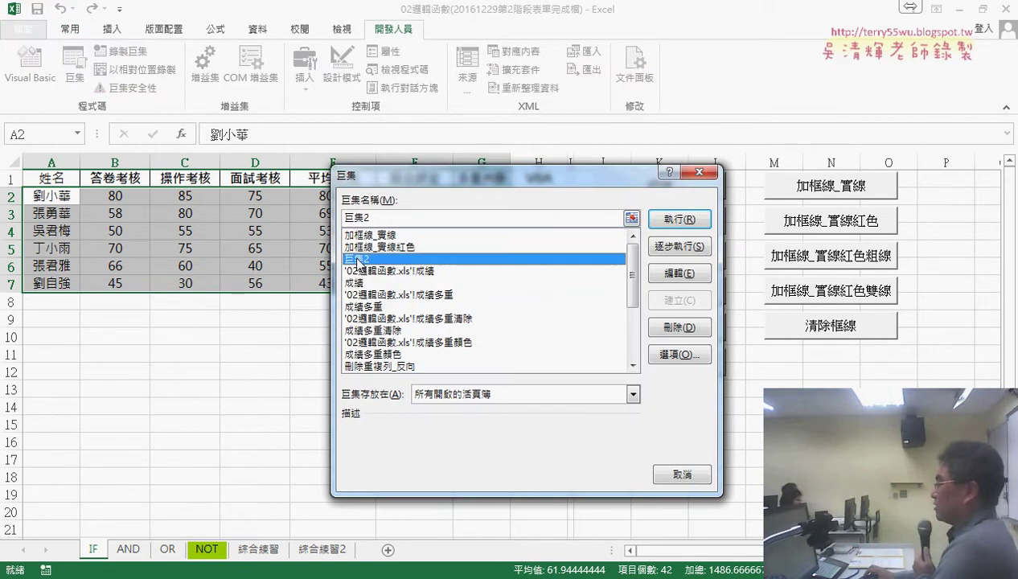
pyautogui.click(675, 275)
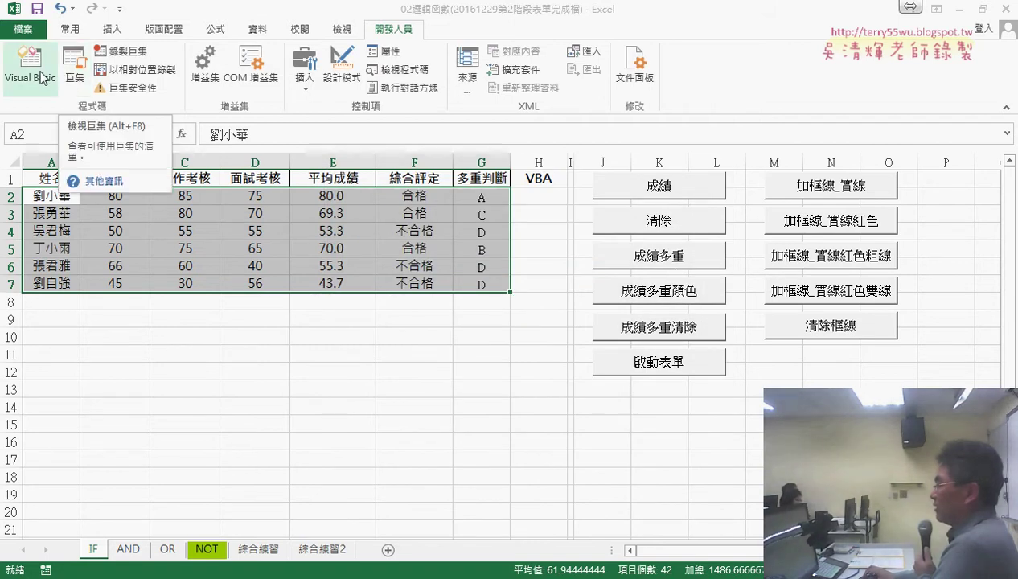
pyautogui.moveTo(750, 303); pyautogui.dragTo(359, 207)
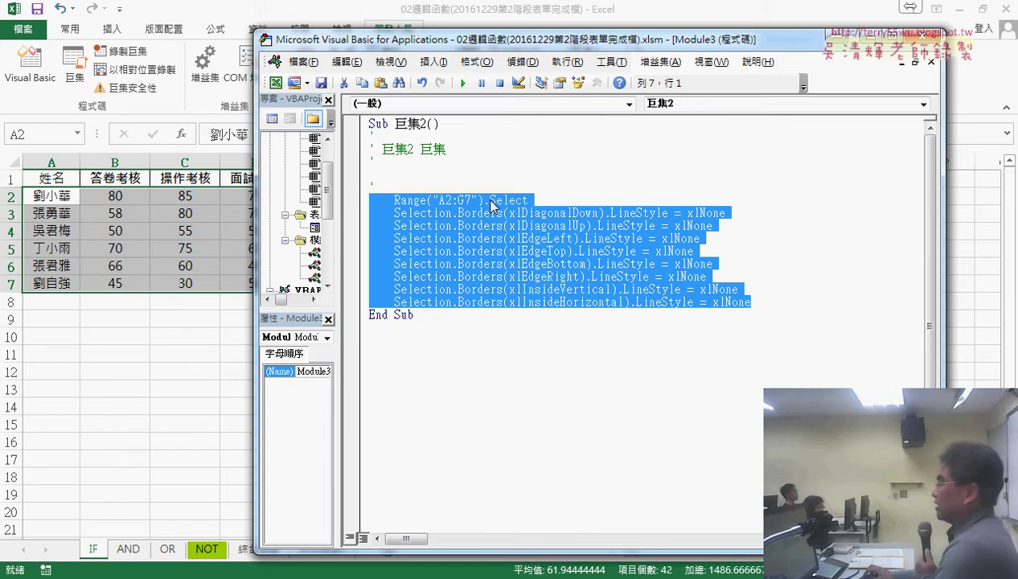
pyautogui.press('Left')
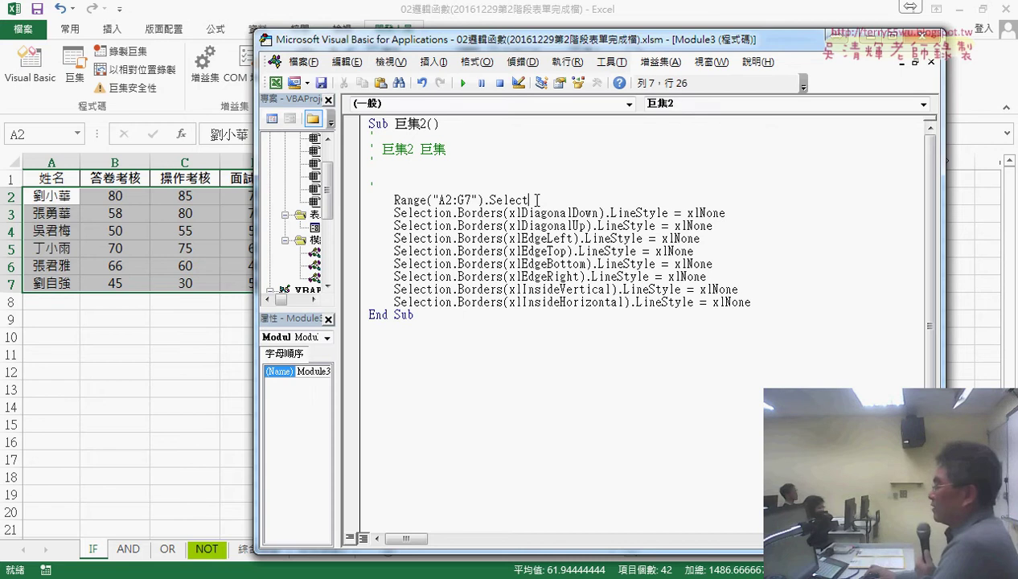
pyautogui.moveTo(536, 200); pyautogui.dragTo(394, 199)
pyautogui.click(364, 201)
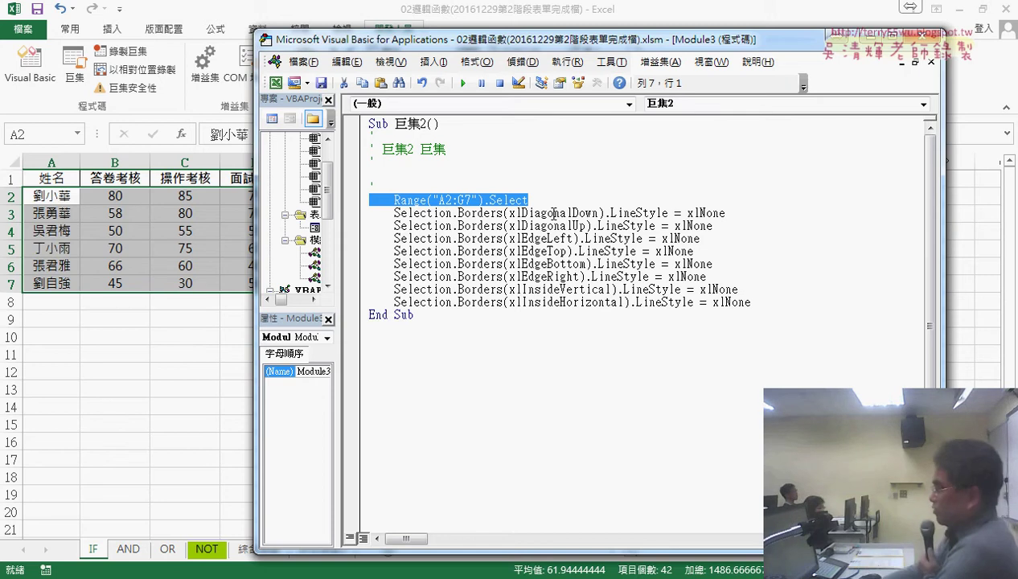
pyautogui.moveTo(493, 328); pyautogui.dragTo(499, 387)
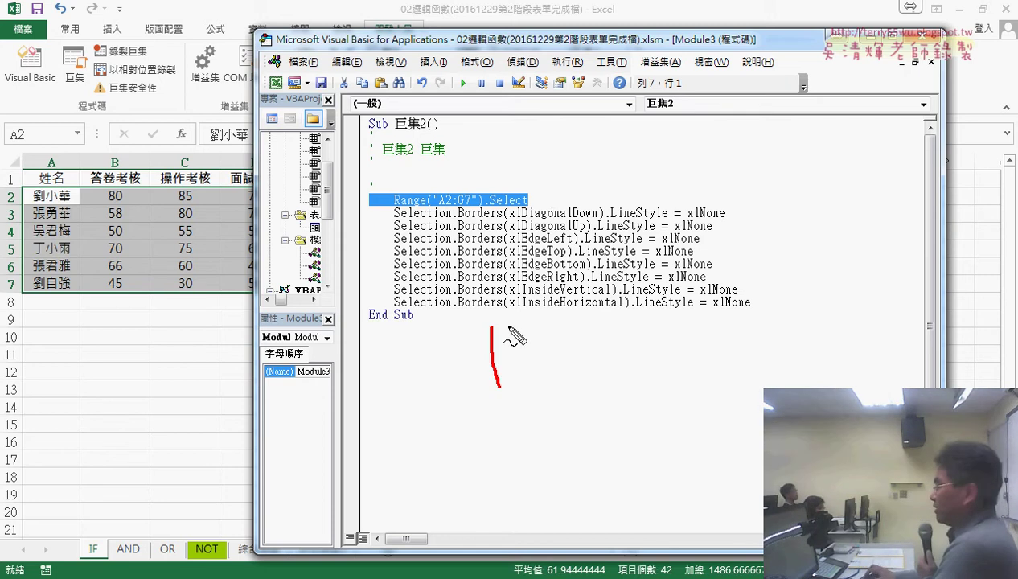
pyautogui.moveTo(507, 325)
pyautogui.mouseDown()
pyautogui.moveTo(641, 325)
pyautogui.moveTo(642, 380)
pyautogui.mouseUp()
pyautogui.moveTo(521, 380); pyautogui.dragTo(641, 380)
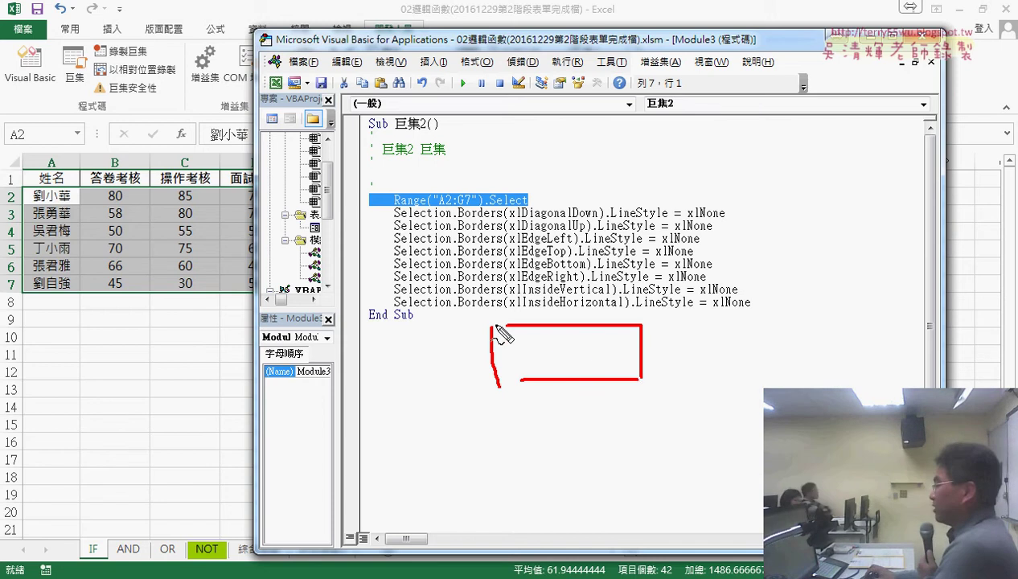
pyautogui.moveTo(494, 324); pyautogui.dragTo(639, 377)
pyautogui.moveTo(497, 384); pyautogui.dragTo(641, 326)
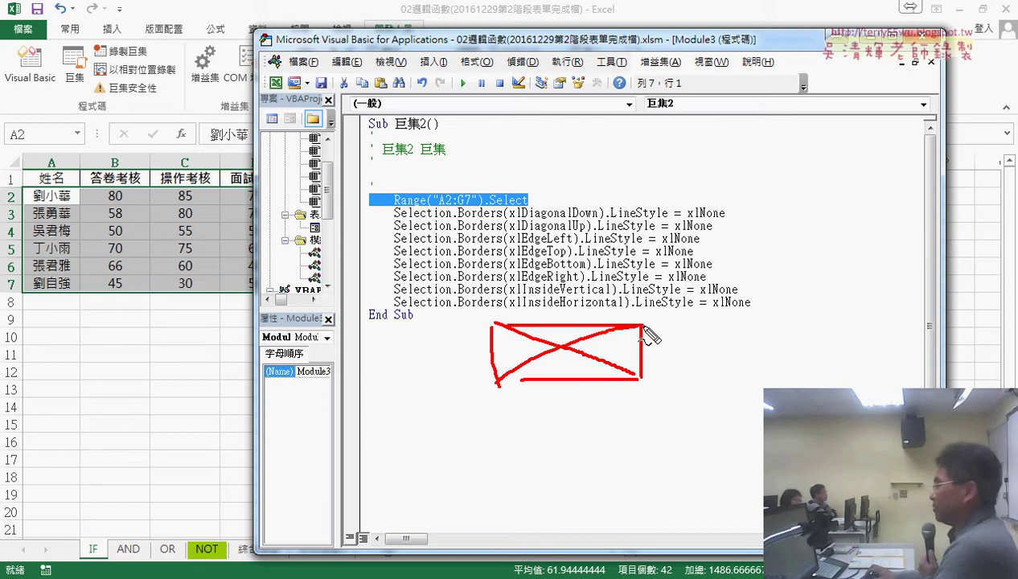
pyautogui.moveTo(494, 351); pyautogui.dragTo(629, 353)
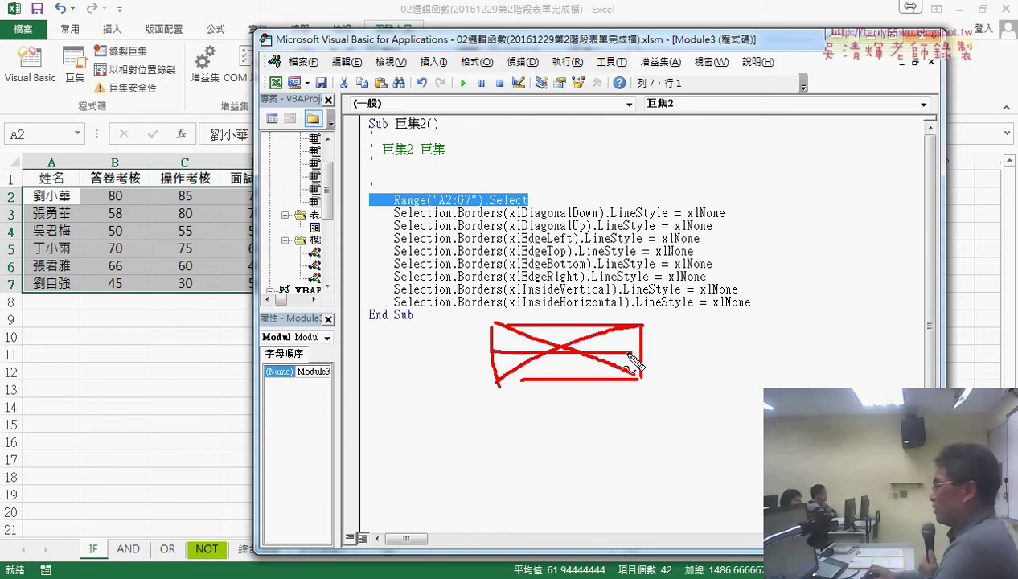
pyautogui.moveTo(564, 325); pyautogui.dragTo(564, 378)
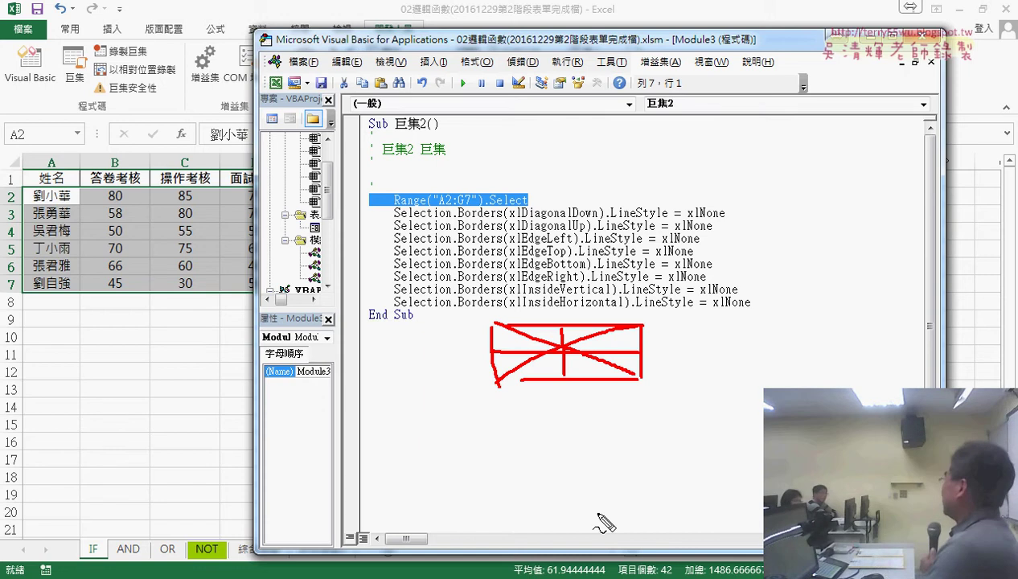
pyautogui.press('Escape')
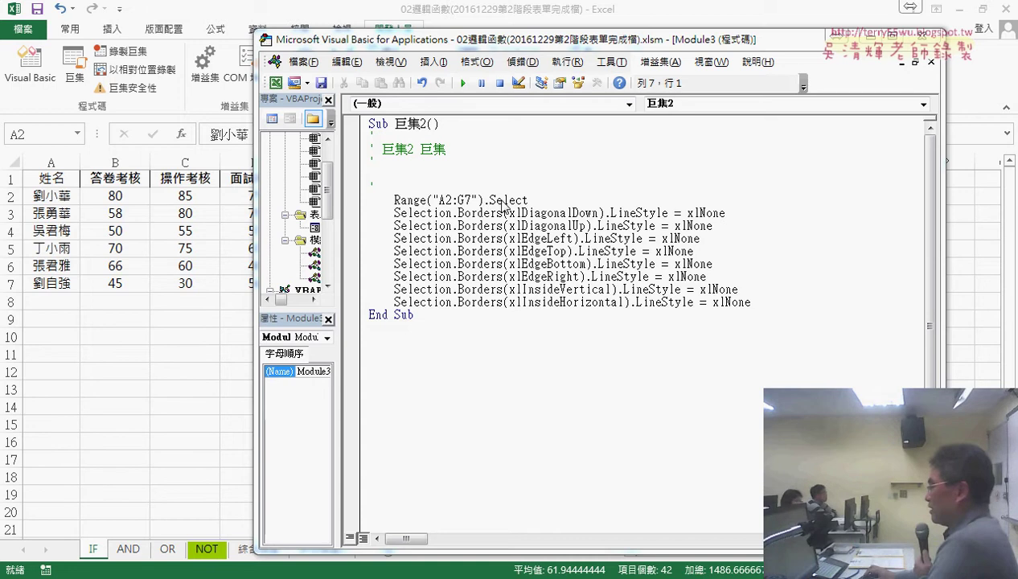
pyautogui.moveTo(369, 200); pyautogui.dragTo(528, 199)
pyautogui.click(438, 213)
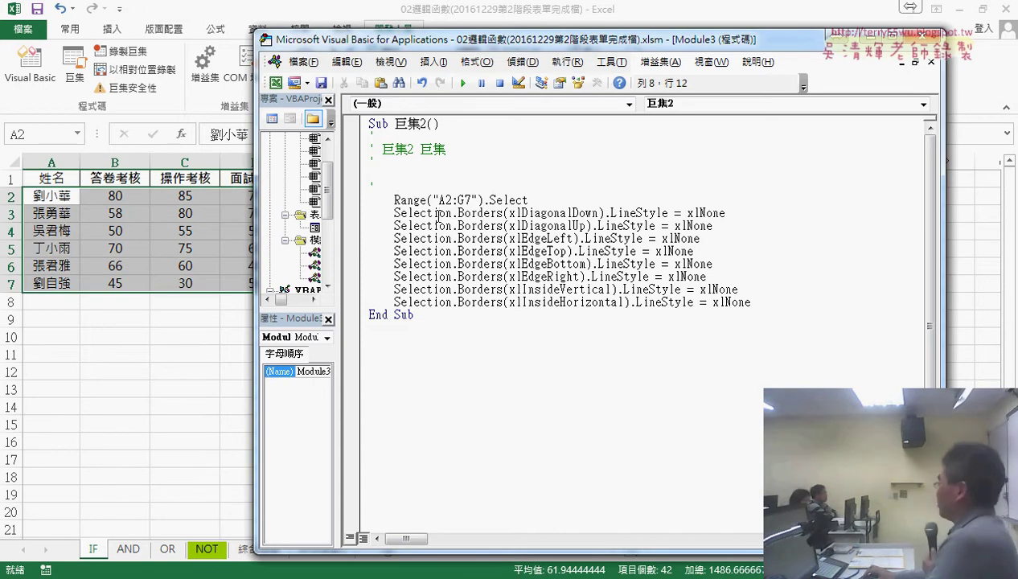
pyautogui.moveTo(483, 200)
pyautogui.mouseDown()
pyautogui.moveTo(460, 214)
pyautogui.moveTo(771, 303)
pyautogui.mouseUp()
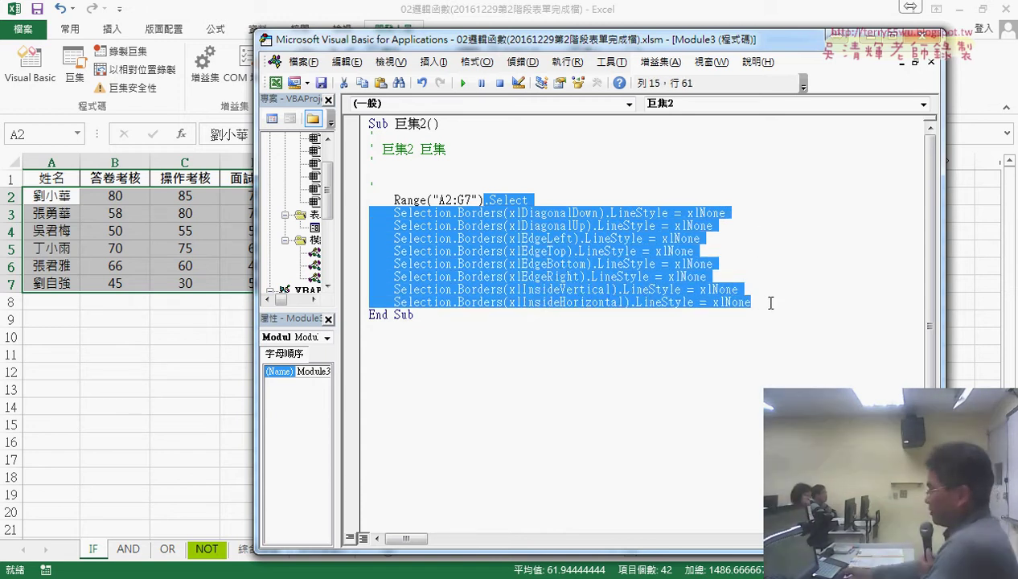
# Rewrite 巨集2 as the single line Range("A2:G7").Borders.LineStyle = xlNone.
pyautogui.write('.')
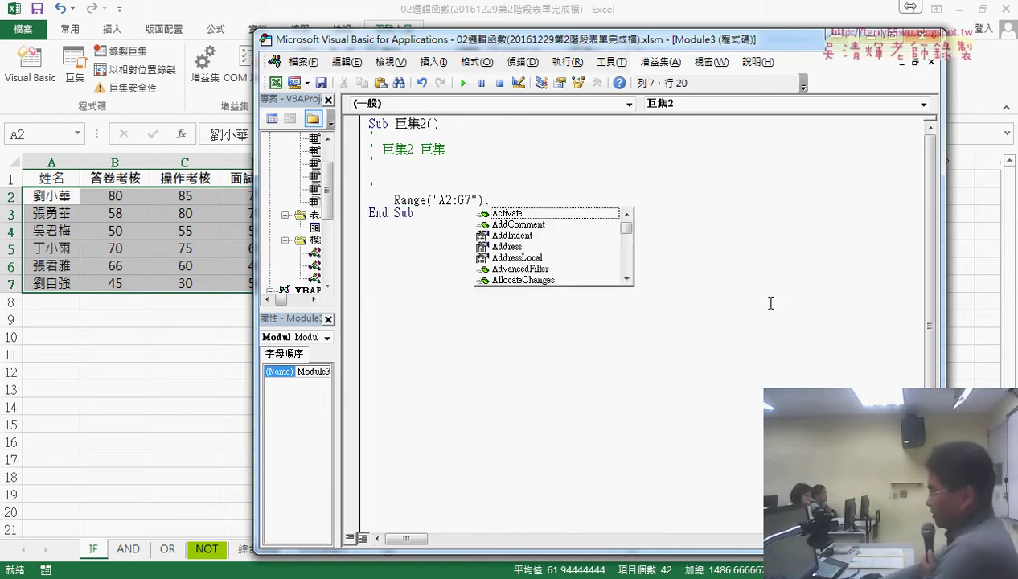
pyautogui.write('b')
pyautogui.press('Down')
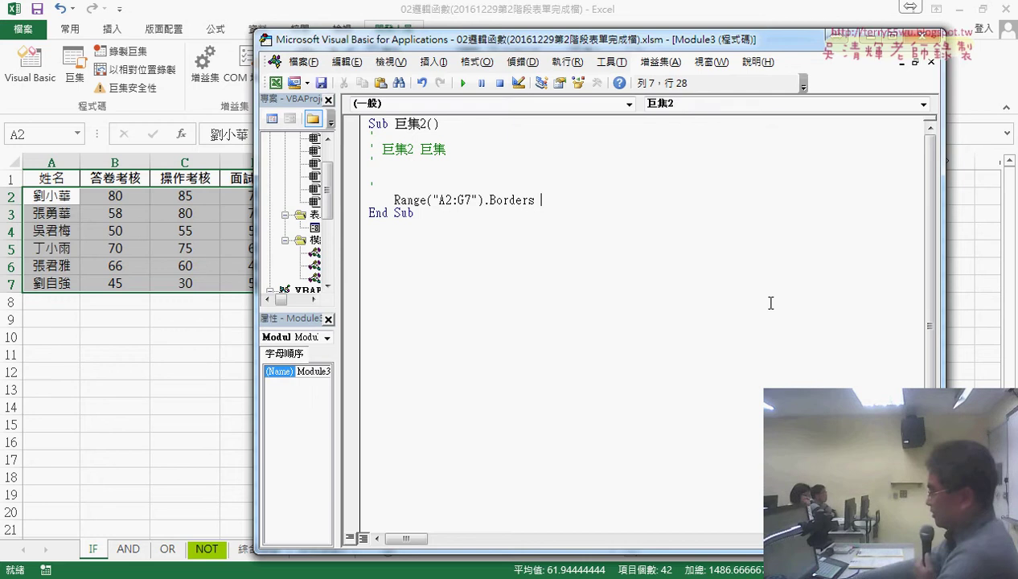
pyautogui.press('BackSpace')
pyautogui.write('.l')
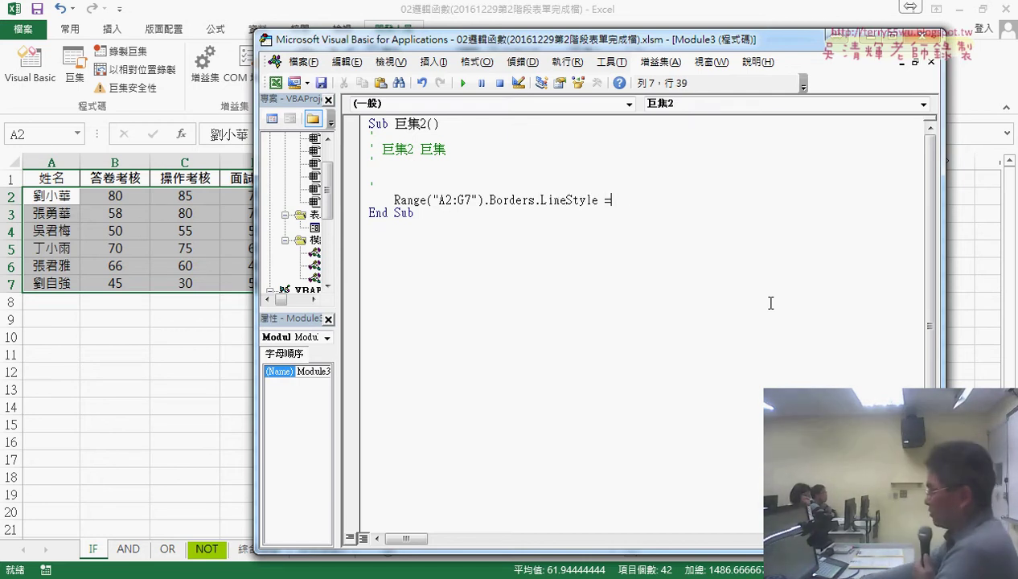
pyautogui.write(' l')
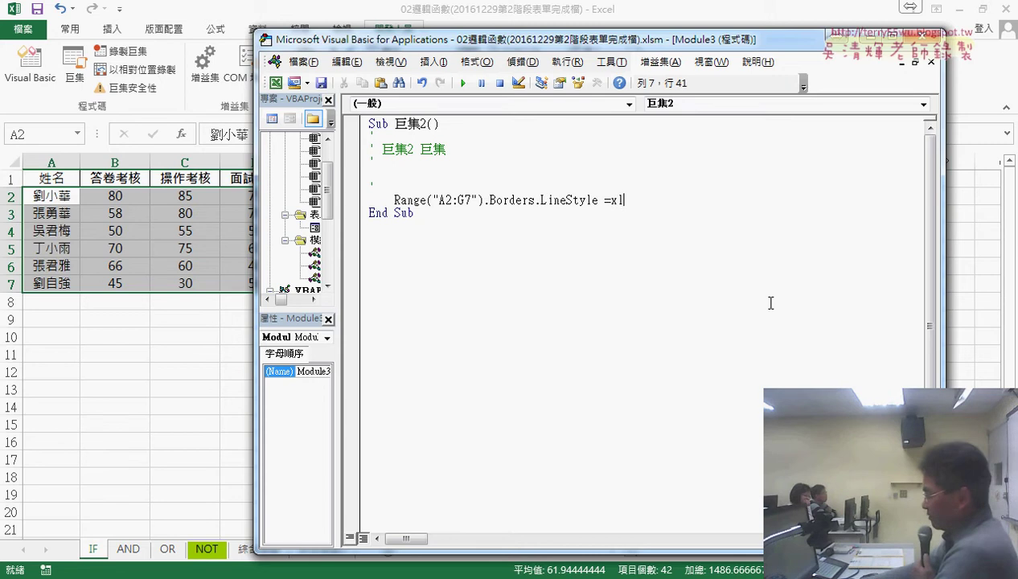
pyautogui.write('non')
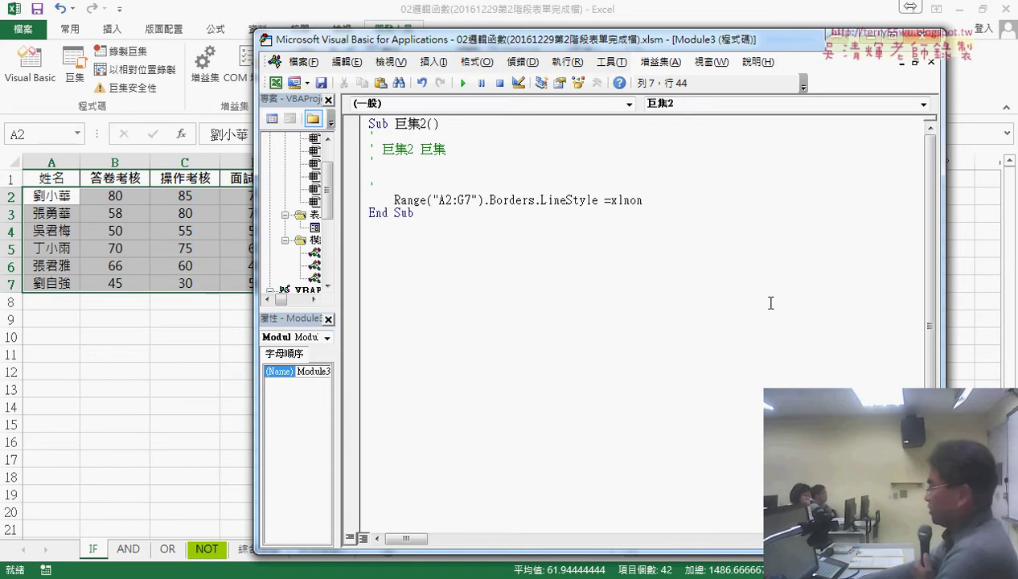
pyautogui.write('e')
pyautogui.click(770, 303)
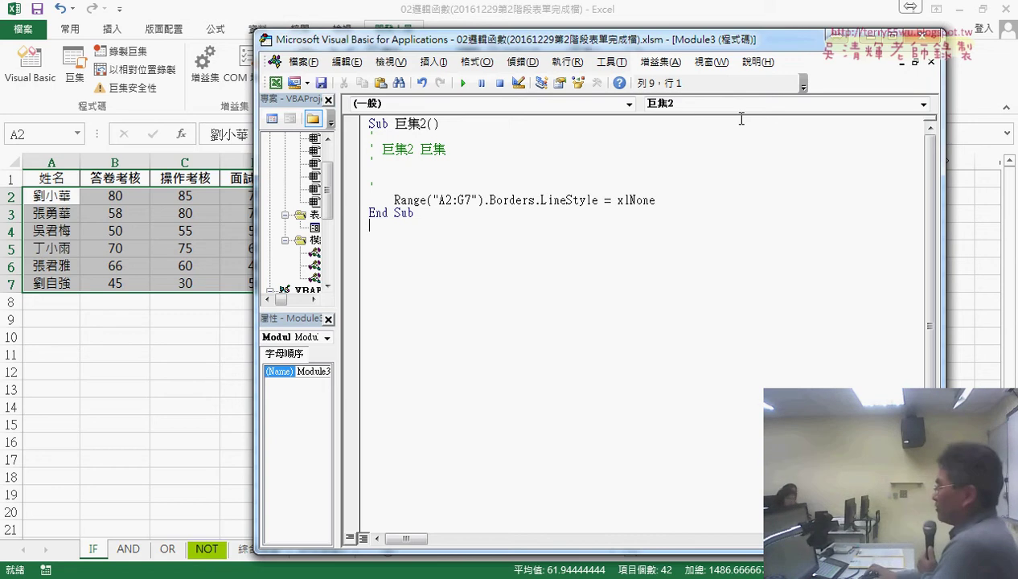
# Close the VBA editor and give the grade table solid black borders.
pyautogui.click(932, 39)
pyautogui.click(939, 264)
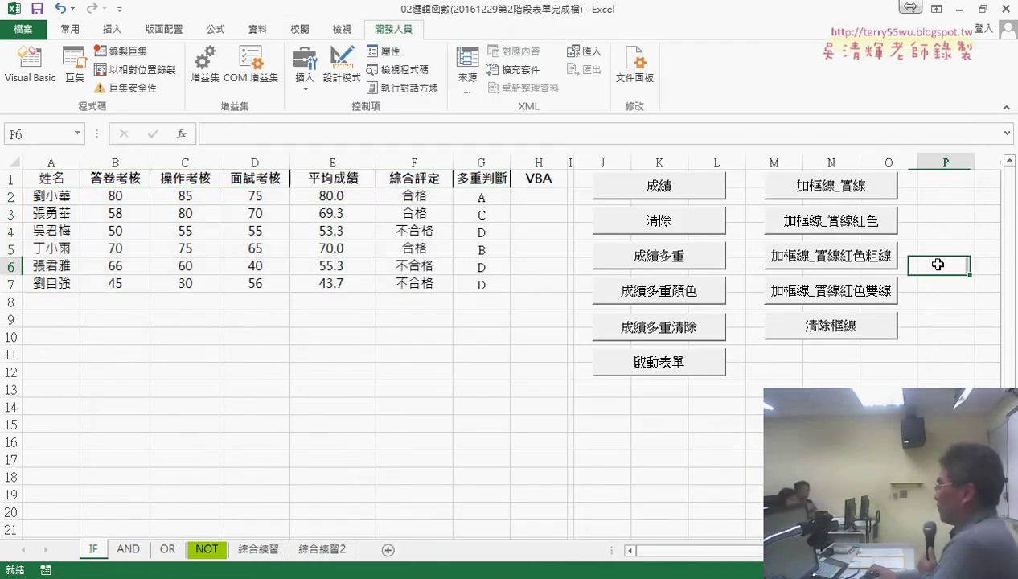
pyautogui.click(853, 191)
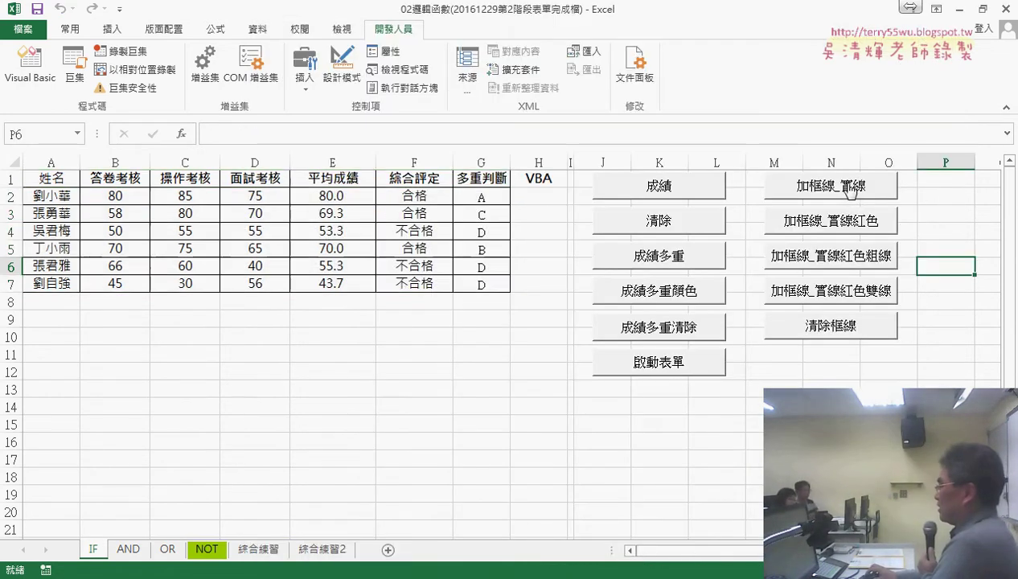
# Make the grade table's borders red and check which macro 加框線_實線紅色粗線 runs.
pyautogui.click(852, 228)
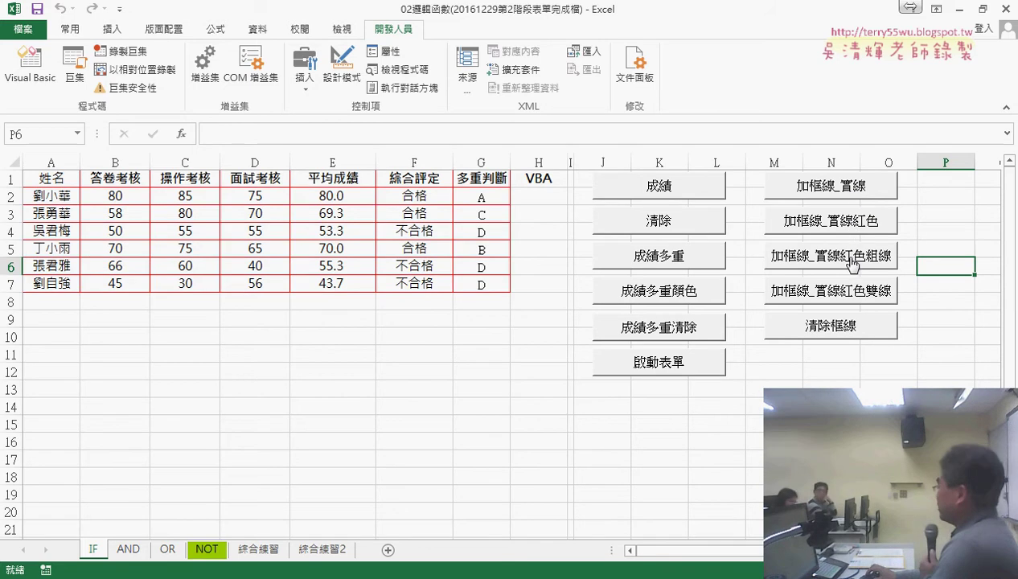
pyautogui.rightClick(853, 262)
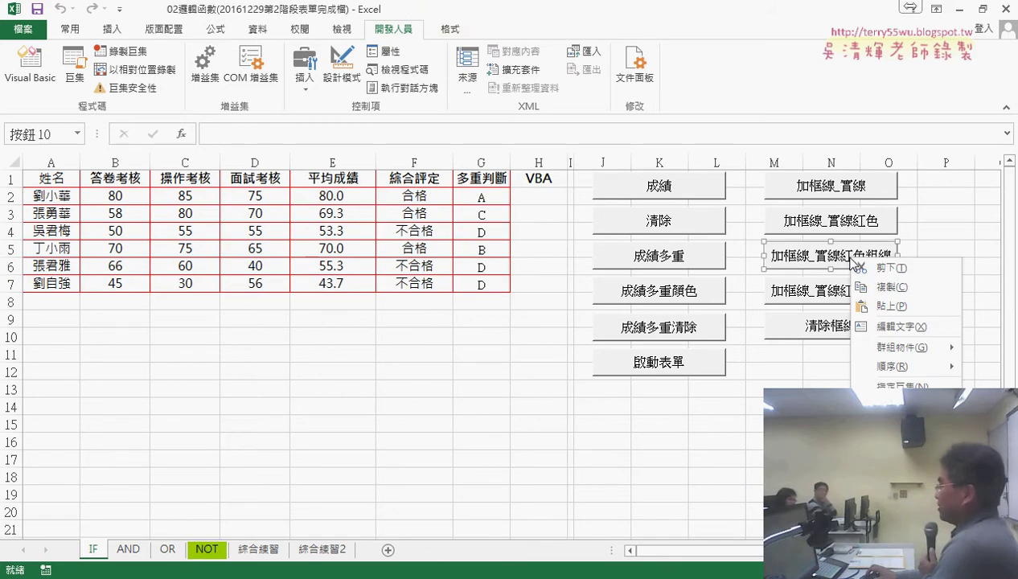
pyautogui.click(901, 385)
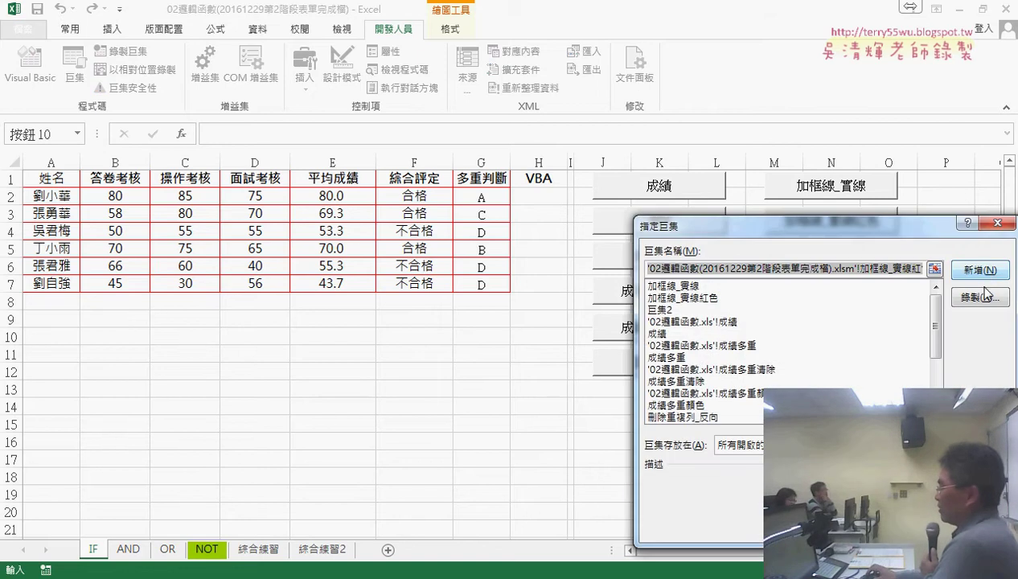
pyautogui.click(991, 223)
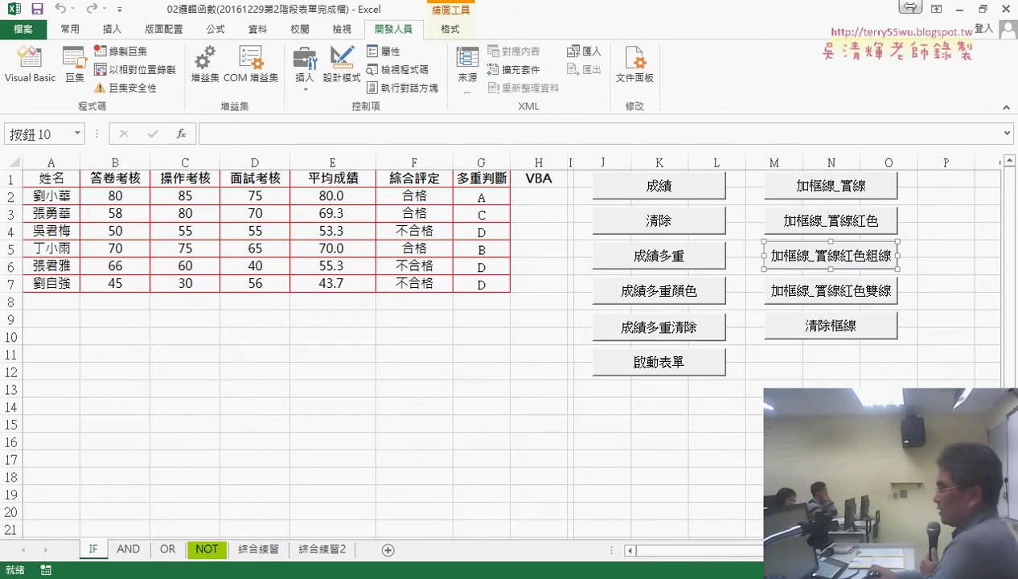
# In Module1, duplicate the 加框線_實線紅色 macro directly below itself.
pyautogui.click(30, 69)
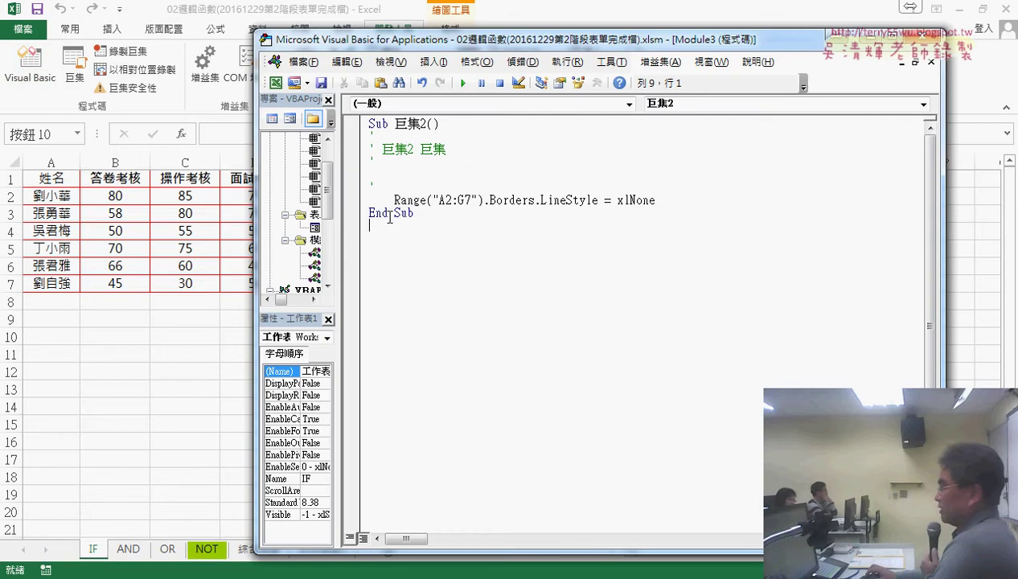
pyautogui.moveTo(345, 193); pyautogui.dragTo(442, 184)
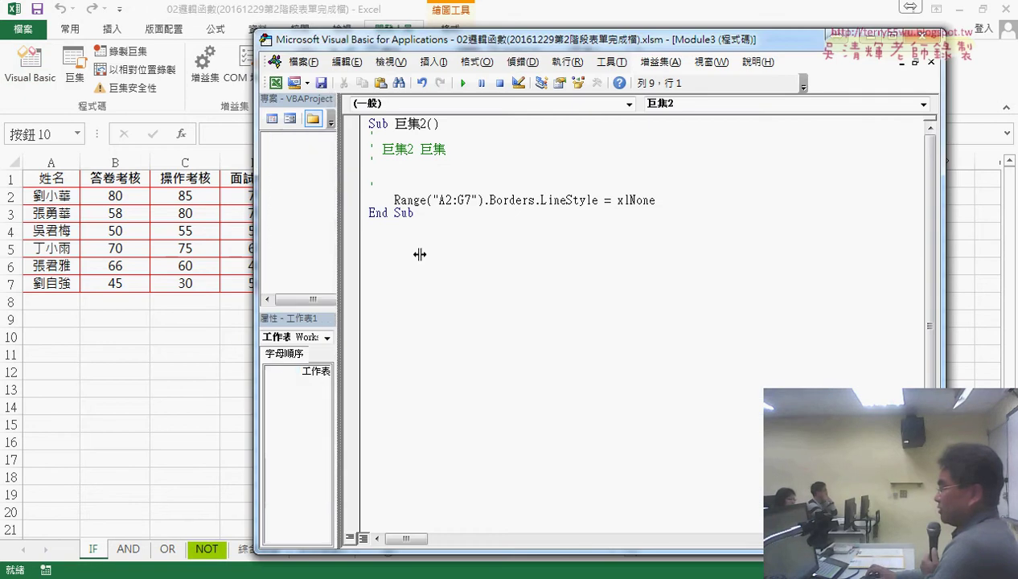
pyautogui.click(341, 278)
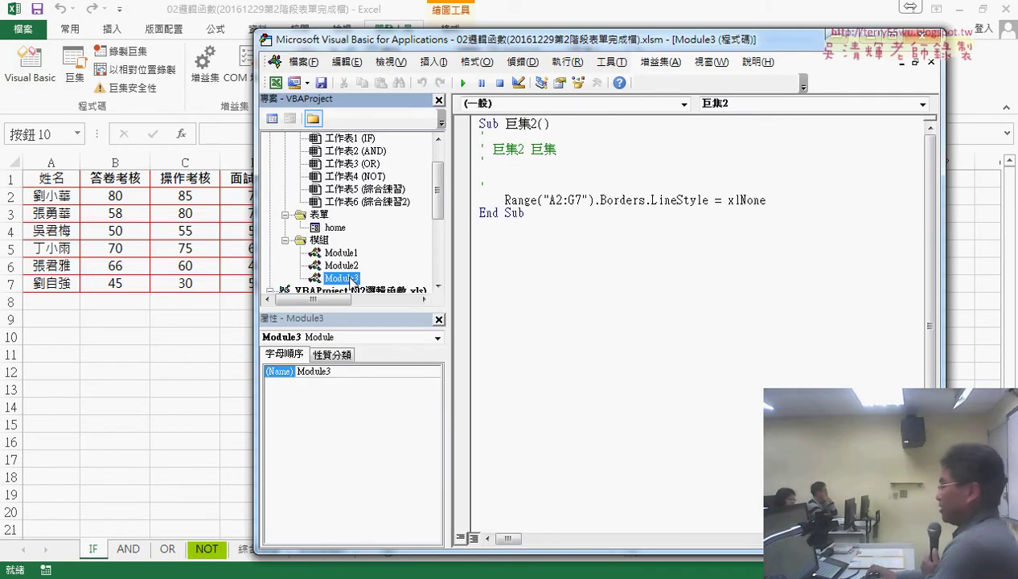
pyautogui.rightClick(351, 277)
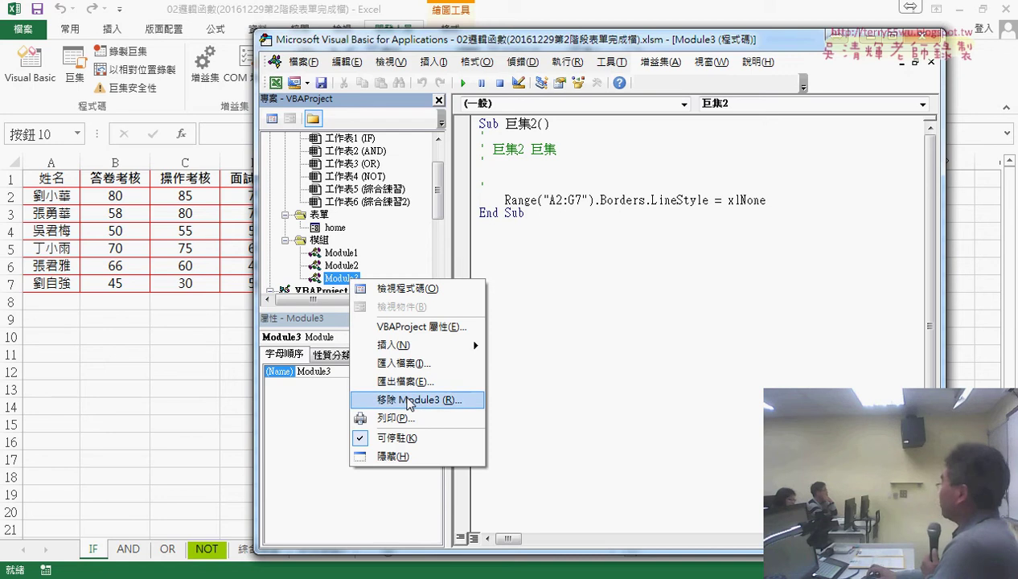
pyautogui.doubleClick(341, 254)
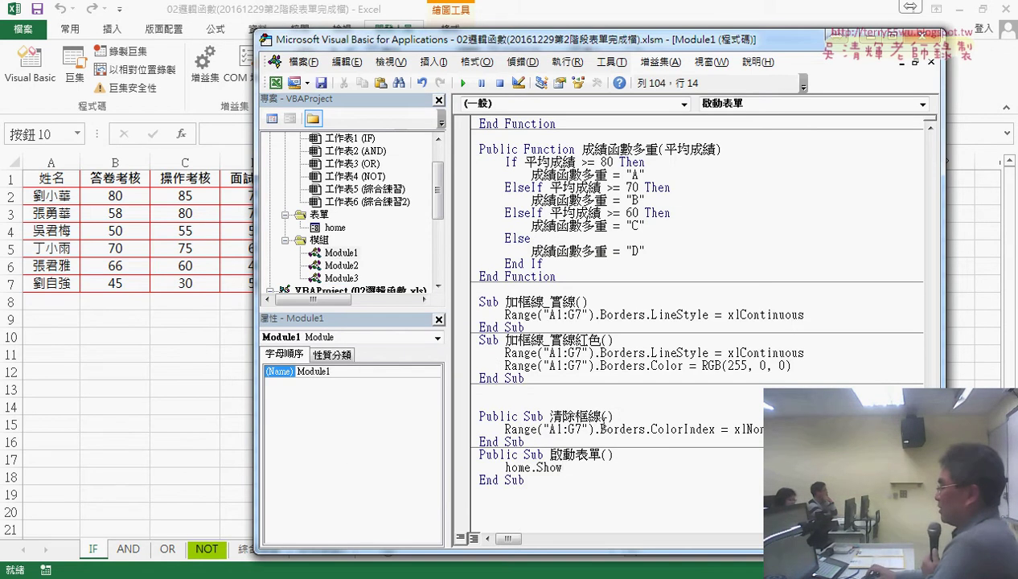
pyautogui.moveTo(480, 340); pyautogui.dragTo(493, 404)
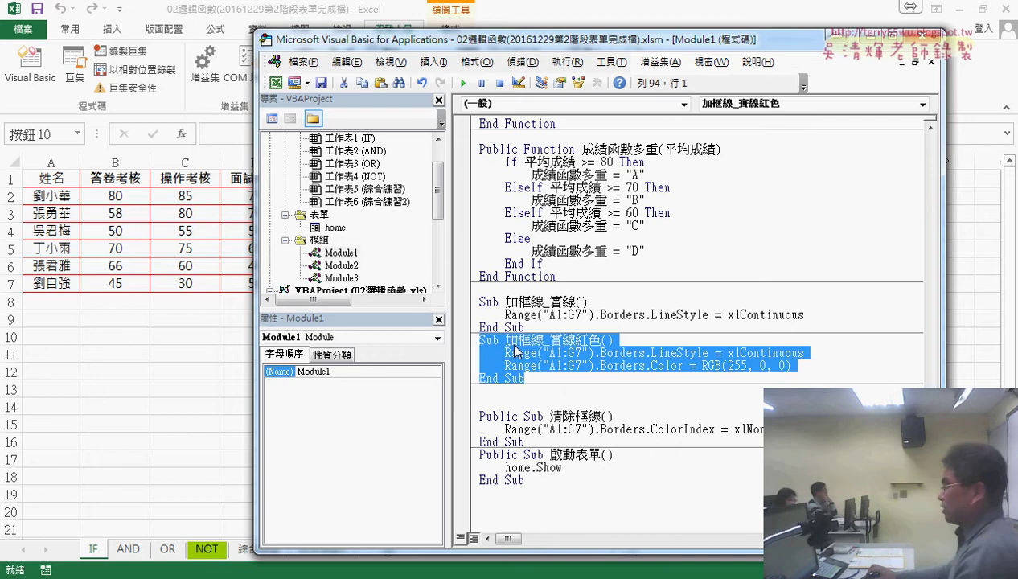
pyautogui.hotkey('ctrl', 'c')
pyautogui.hotkey('ctrl', 'v')
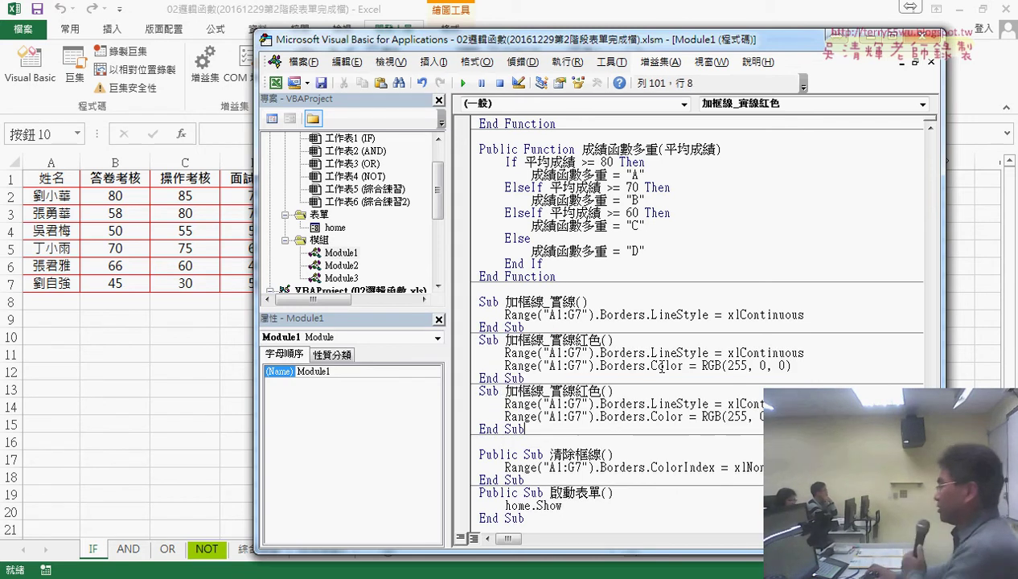
pyautogui.moveTo(666, 42); pyautogui.dragTo(466, 46)
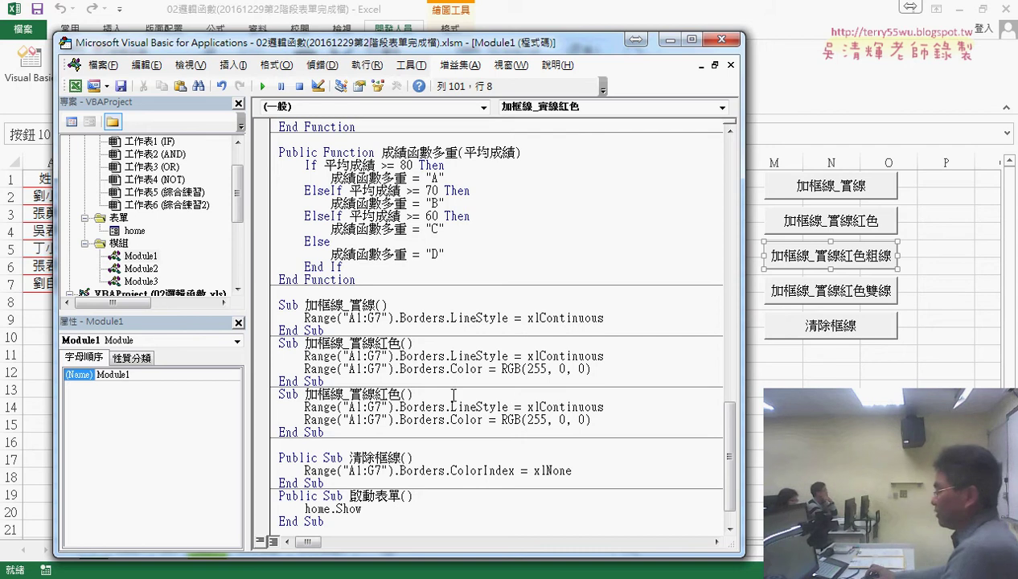
# Rename the copy to 加框線_實線紅色粗線 and add a blank line before End Sub.
pyautogui.click(400, 394)
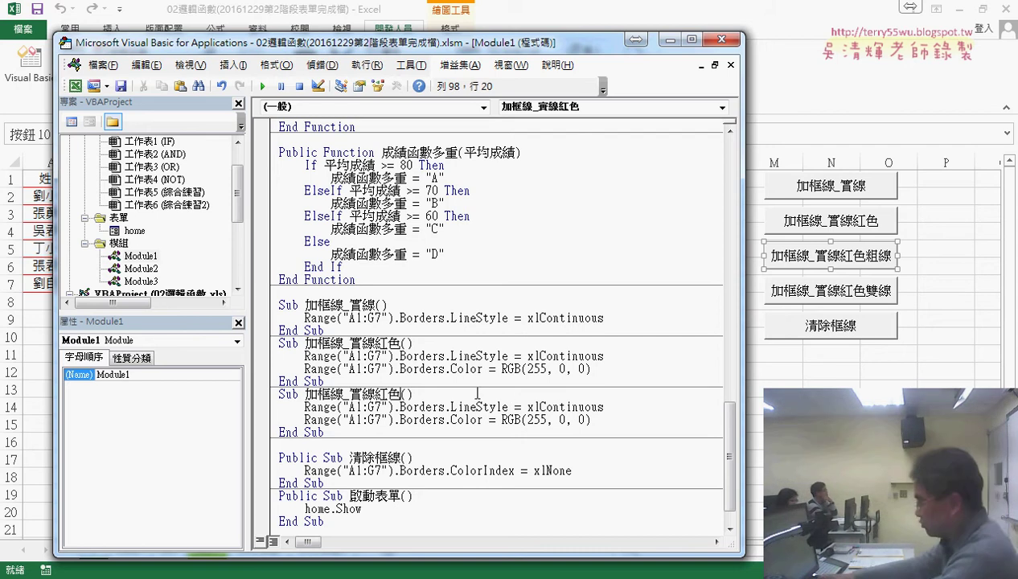
pyautogui.write('ㄘ')
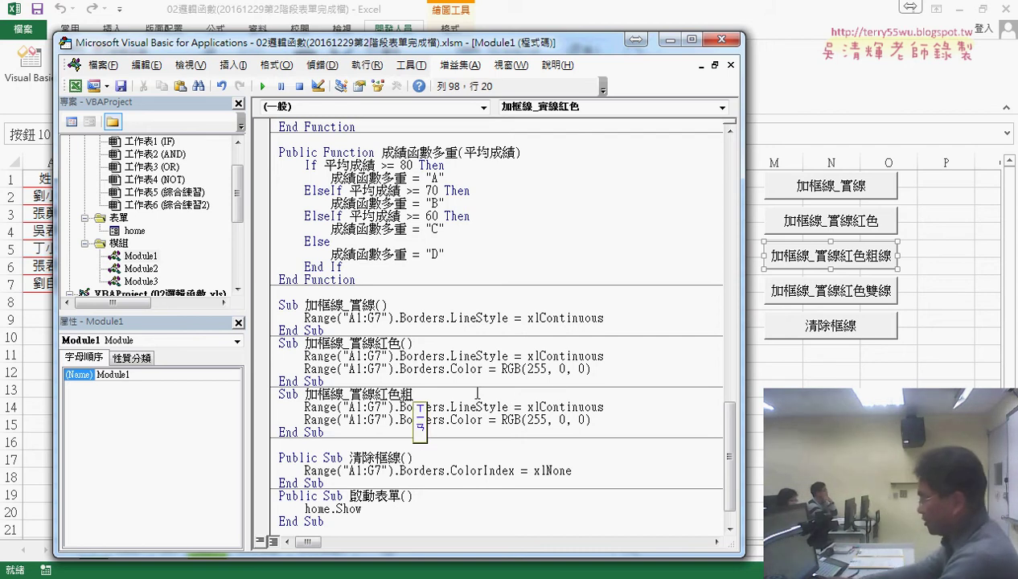
pyautogui.write('粗線(')
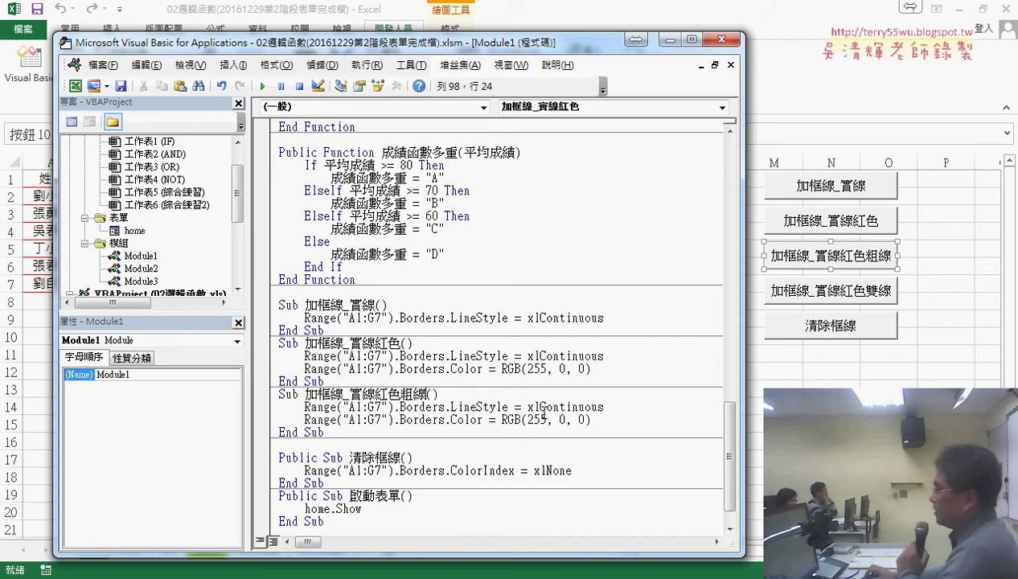
pyautogui.click(471, 407)
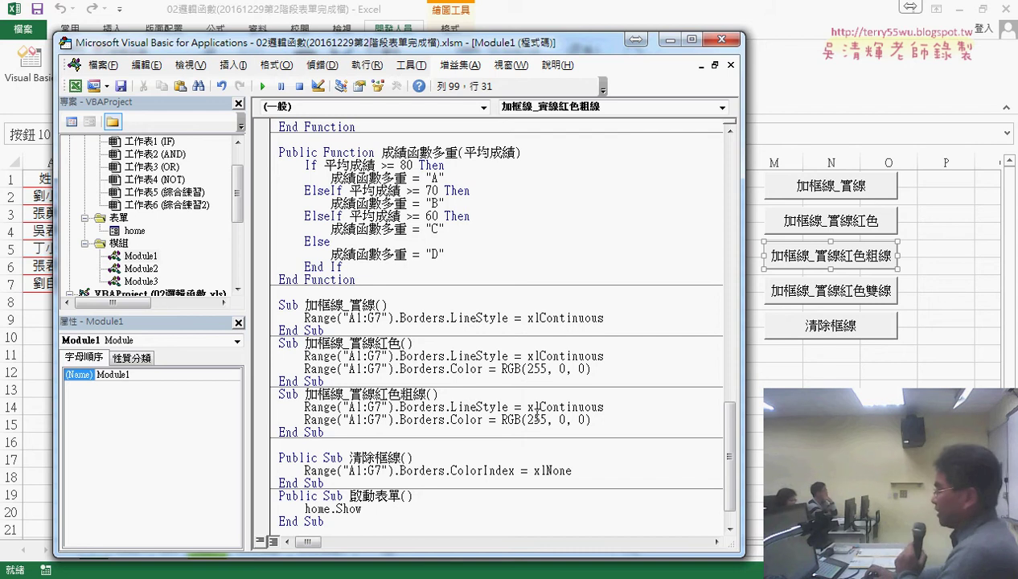
pyautogui.click(600, 418)
pyautogui.press('Return')
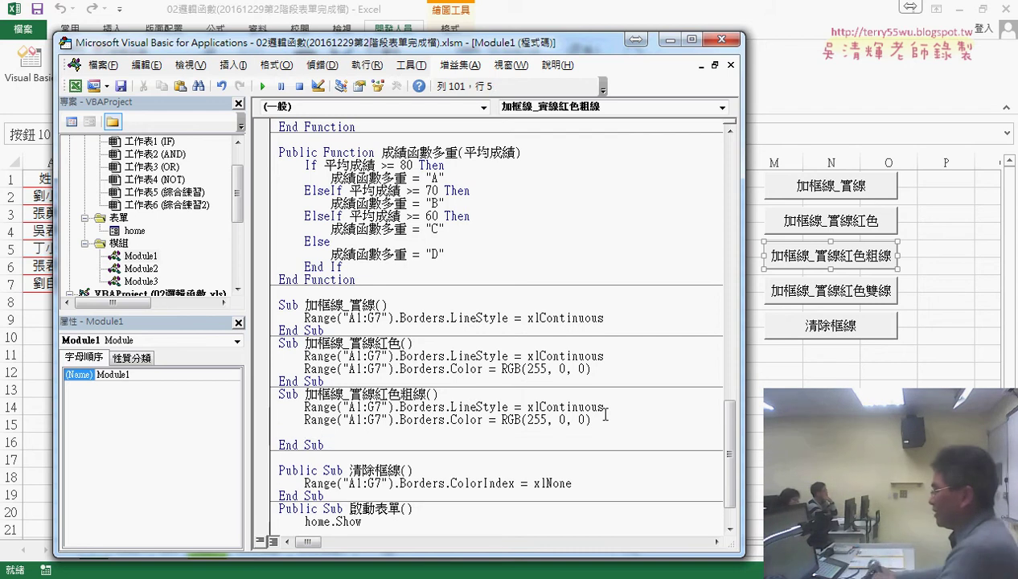
# Add a Range("A1:G7").Borders.Weight= line to 加框線_實線紅色粗線 and look up Weight in help.
pyautogui.moveTo(304, 419); pyautogui.dragTo(411, 422)
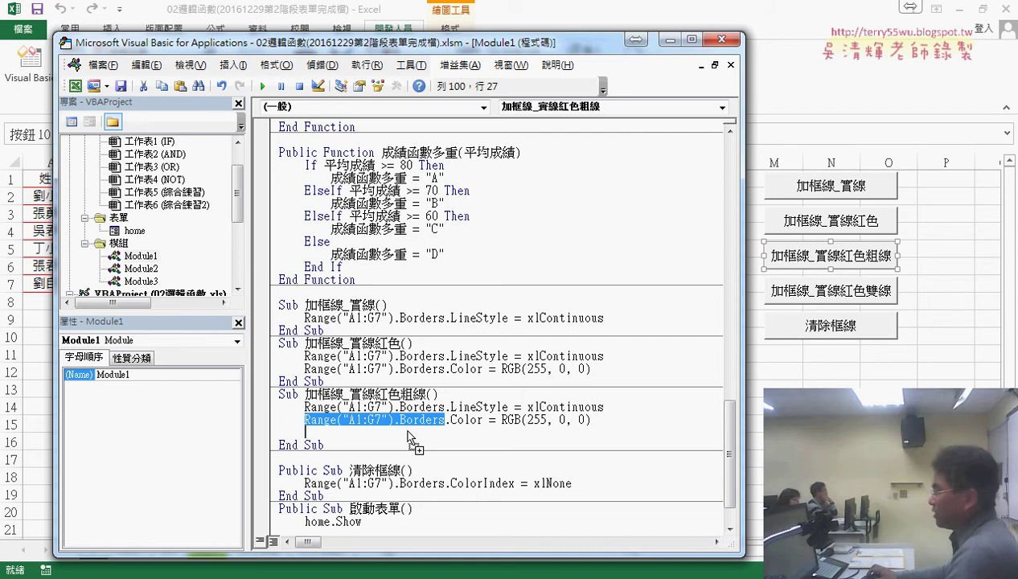
pyautogui.moveTo(408, 437); pyautogui.dragTo(409, 432)
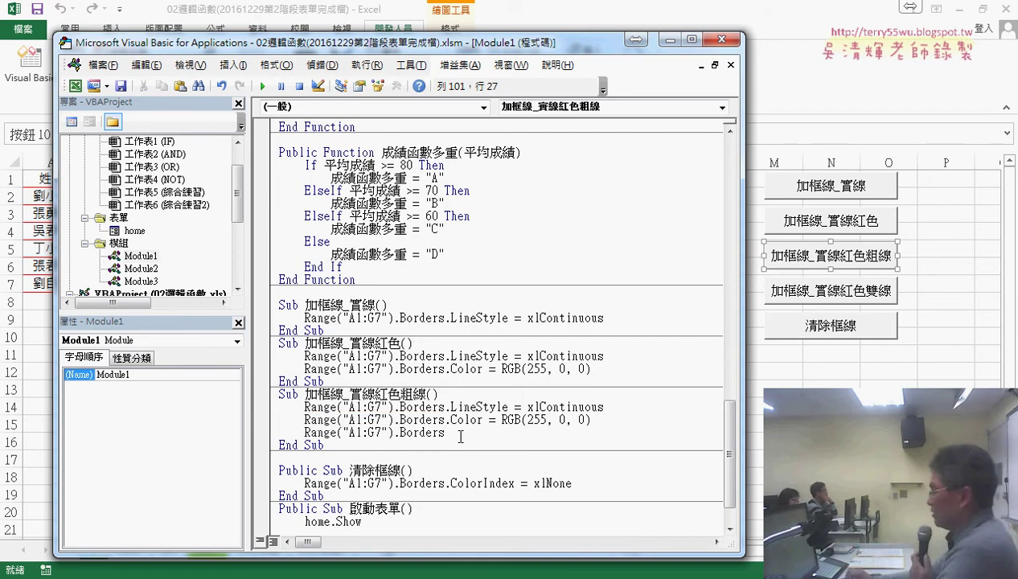
pyautogui.write('.')
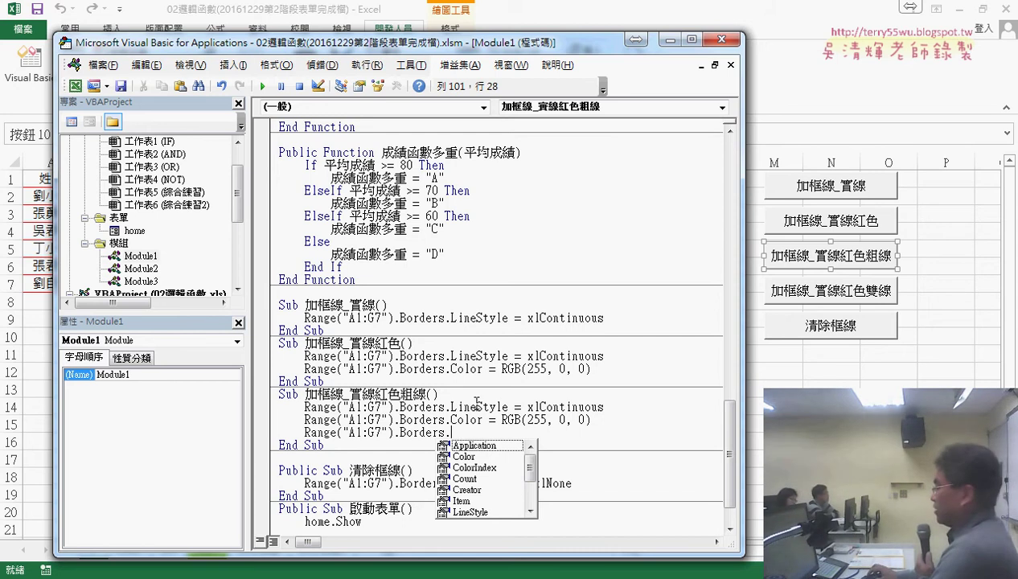
pyautogui.moveTo(524, 473); pyautogui.dragTo(532, 502)
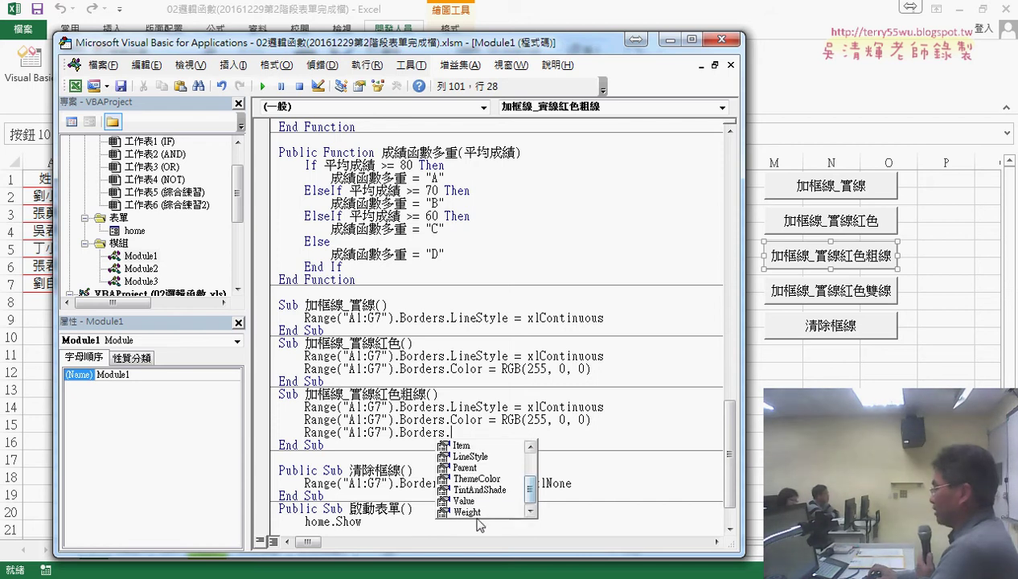
pyautogui.click(467, 512)
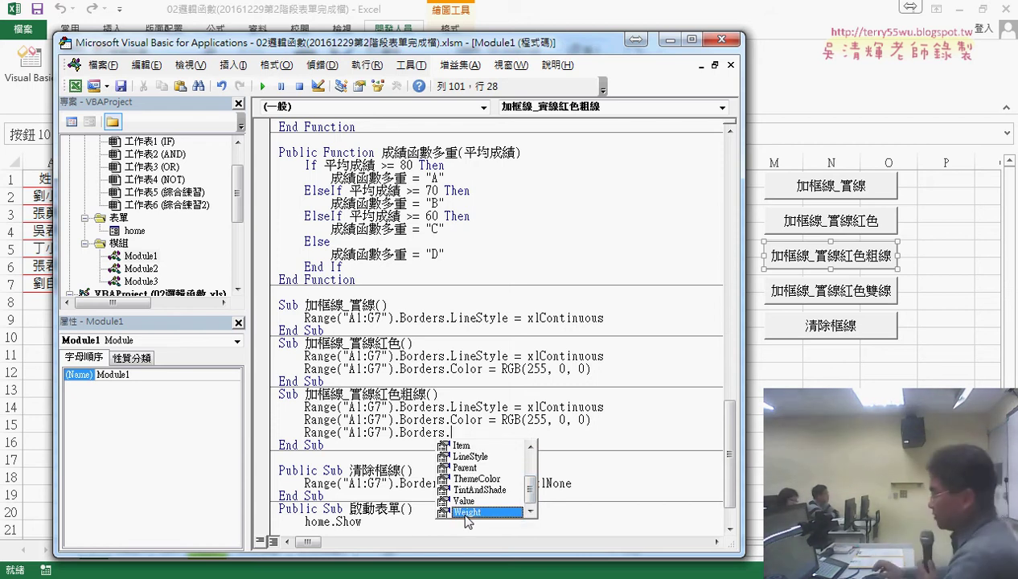
pyautogui.doubleClick(466, 512)
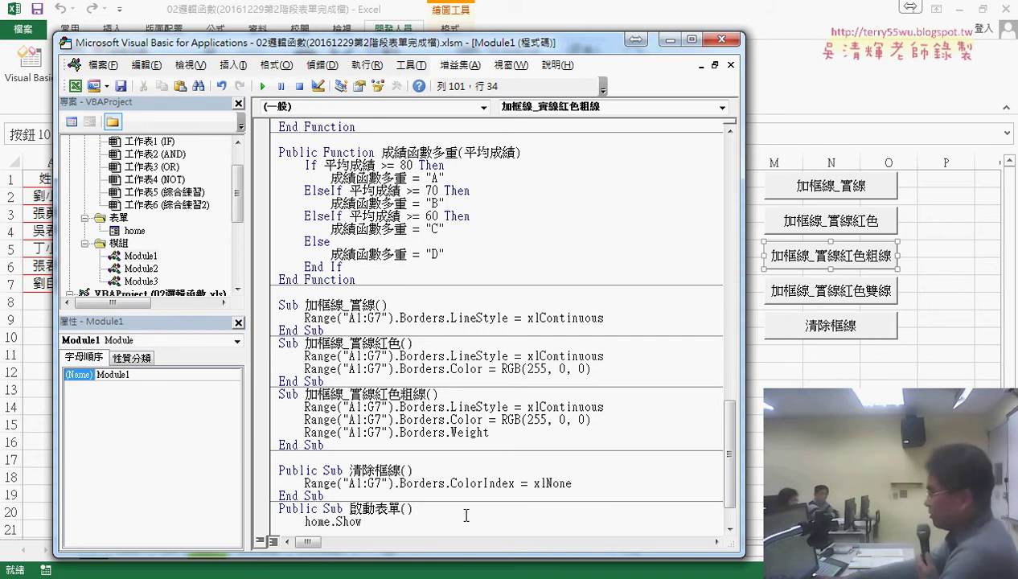
pyautogui.write('=')
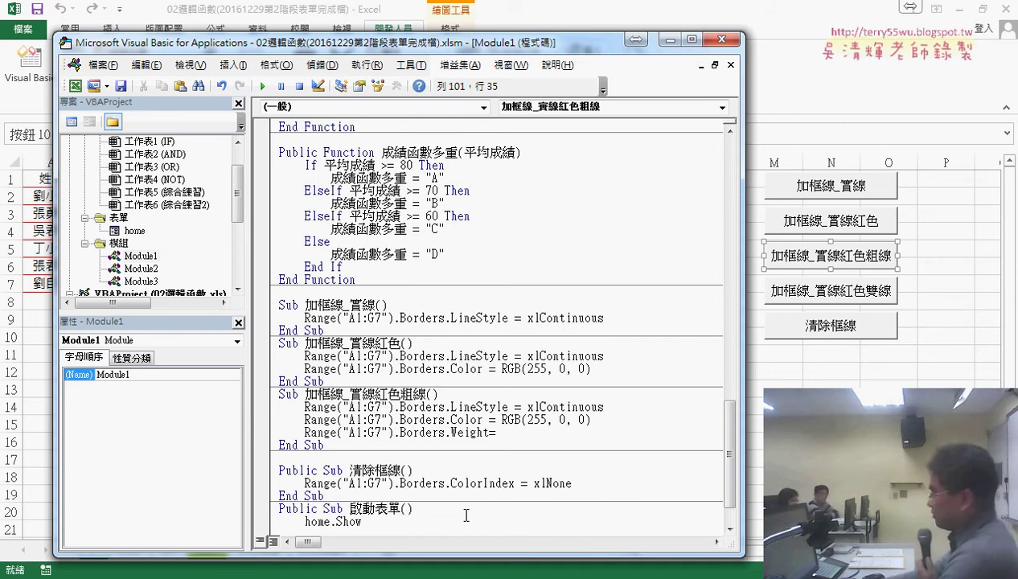
pyautogui.press('Left')
pyautogui.press('Left')
pyautogui.press('Left')
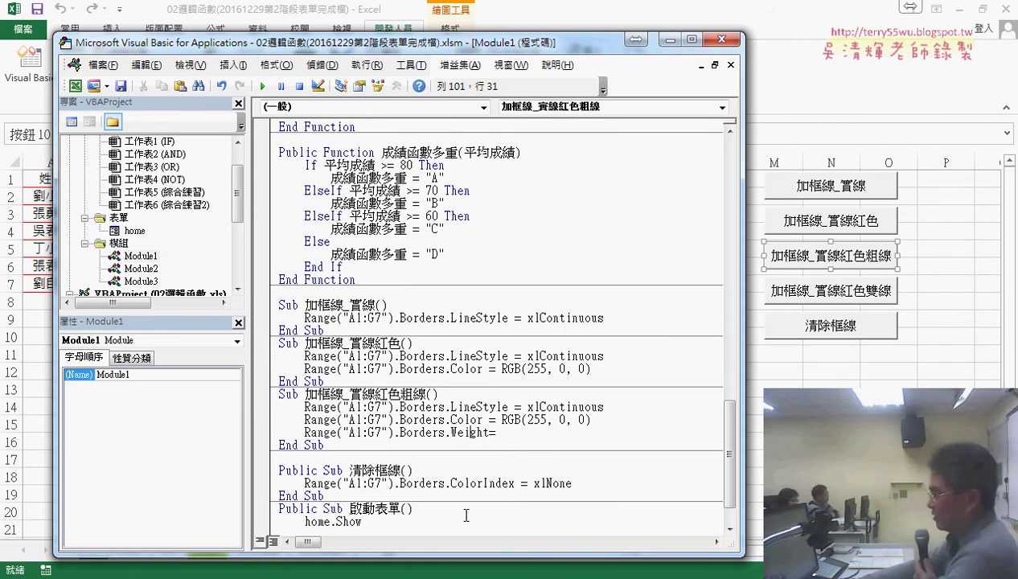
pyautogui.press('F1')
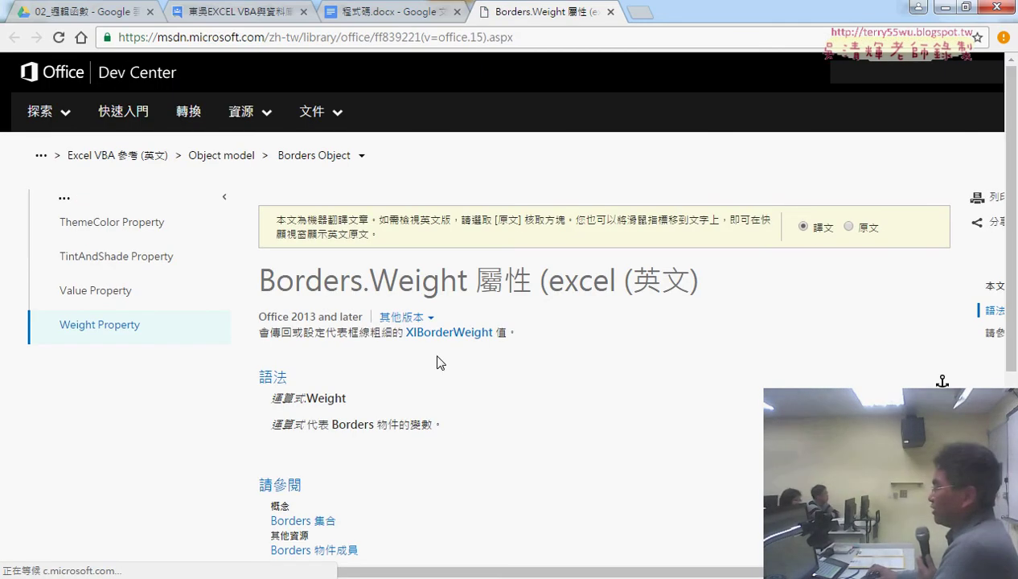
pyautogui.moveTo(378, 332)
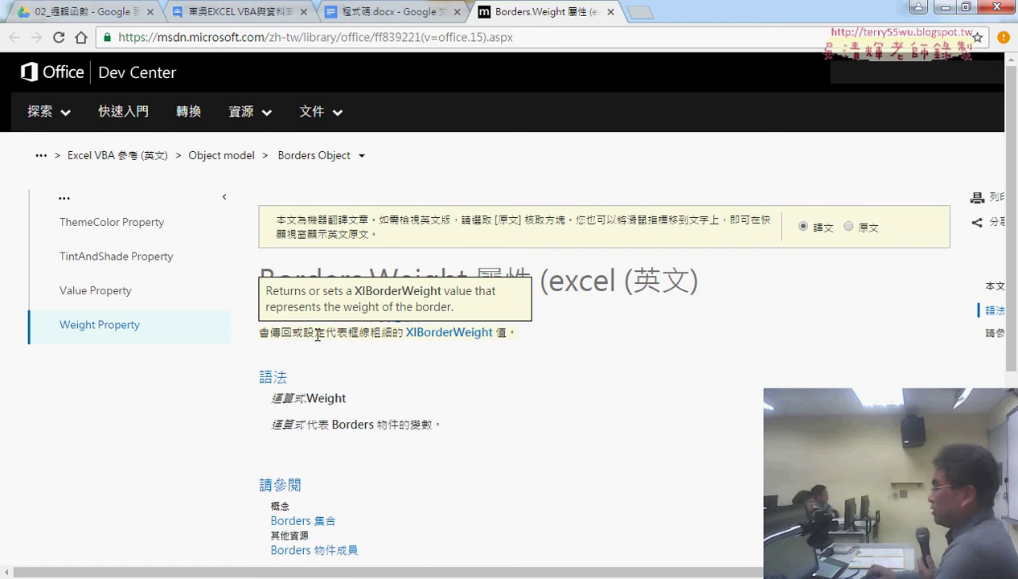
# Review the XlBorderWeight values (xlHairline, xlMedium, xlThick, xlThin) and select xlThick for the macro.
pyautogui.moveTo(315, 332); pyautogui.dragTo(382, 333)
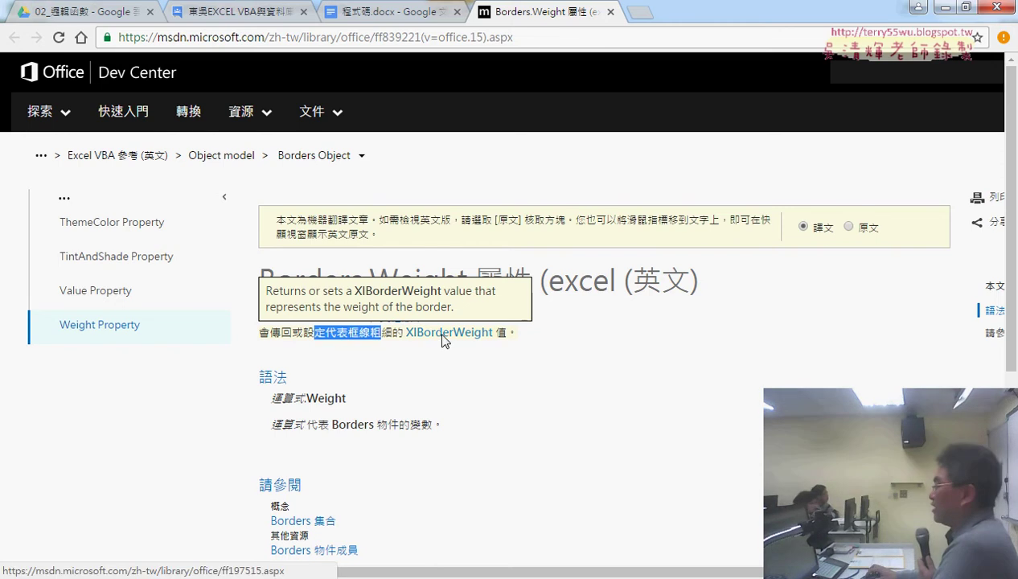
pyautogui.click(442, 336)
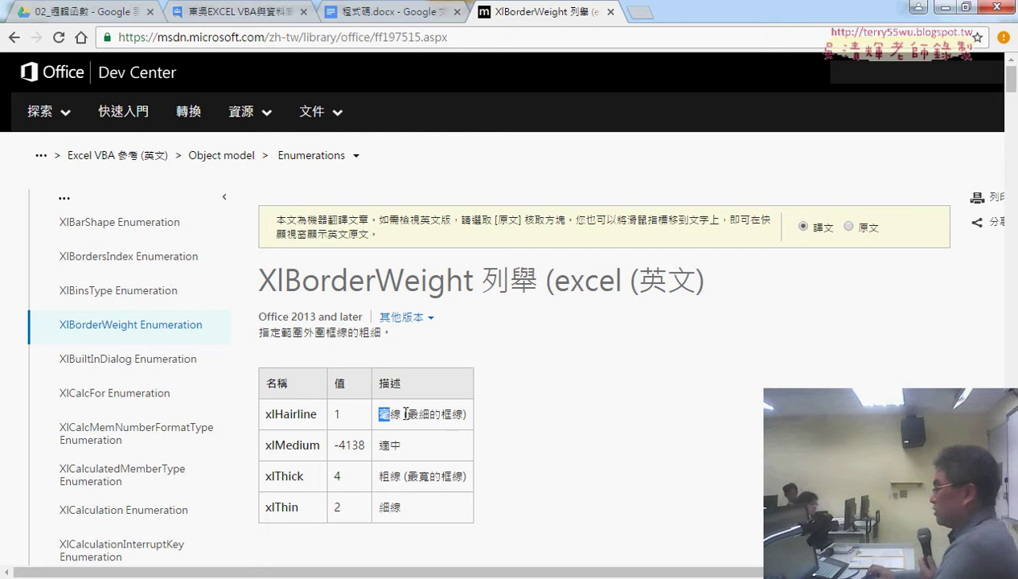
pyautogui.moveTo(405, 414); pyautogui.dragTo(467, 420)
pyautogui.moveTo(386, 447); pyautogui.dragTo(432, 445)
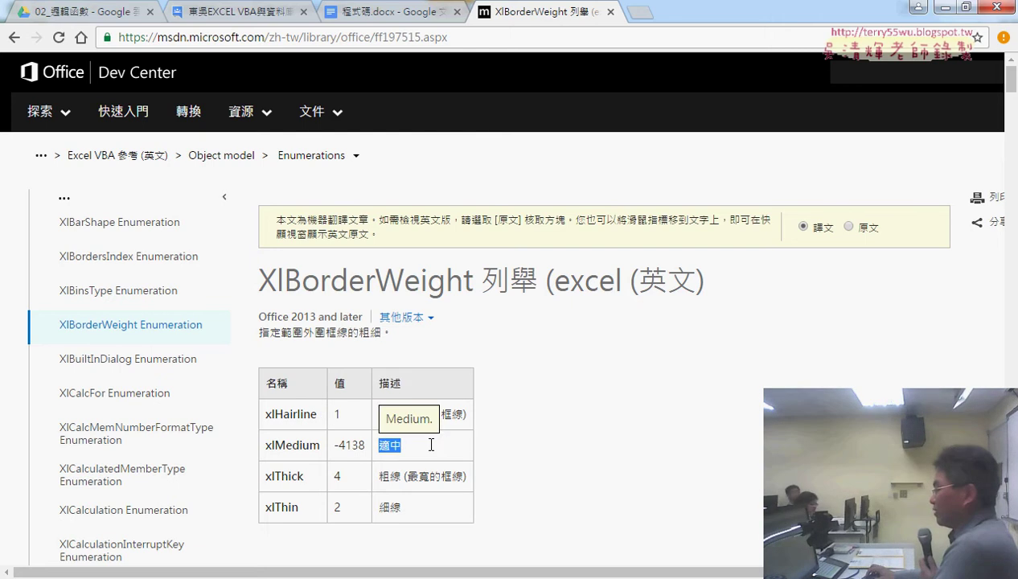
pyautogui.moveTo(380, 476); pyautogui.dragTo(475, 477)
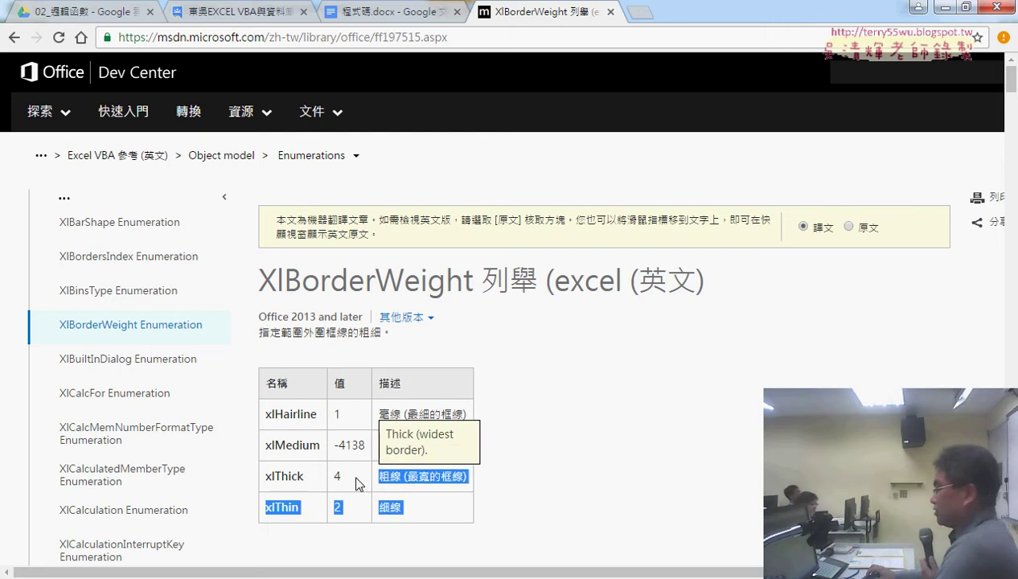
pyautogui.moveTo(310, 476); pyautogui.dragTo(267, 476)
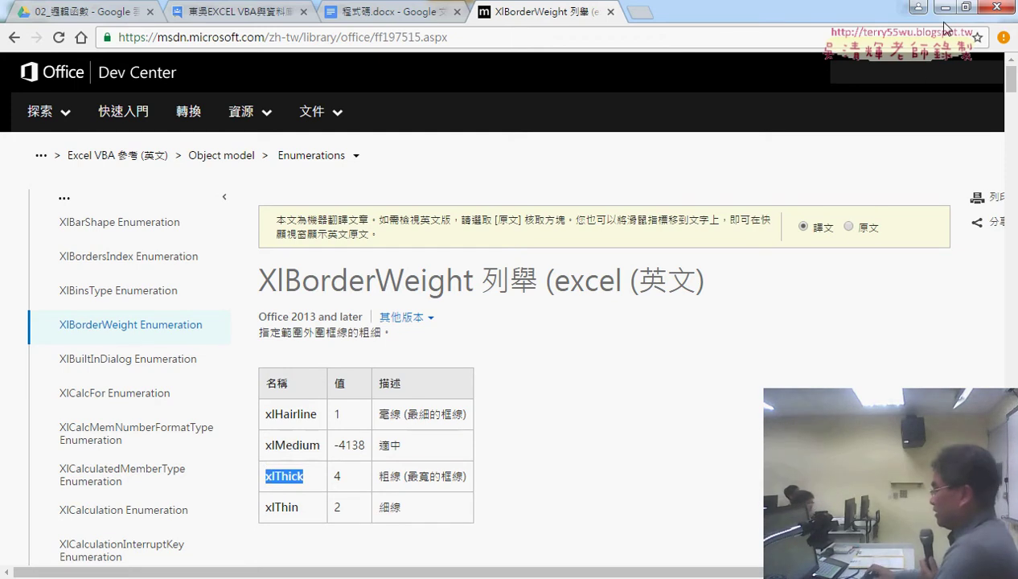
pyautogui.hotkey('alt', 'Tab')
# Finish the new code line as Borders.Weight = xlThick and return to the worksheet.
pyautogui.write('xlThick')
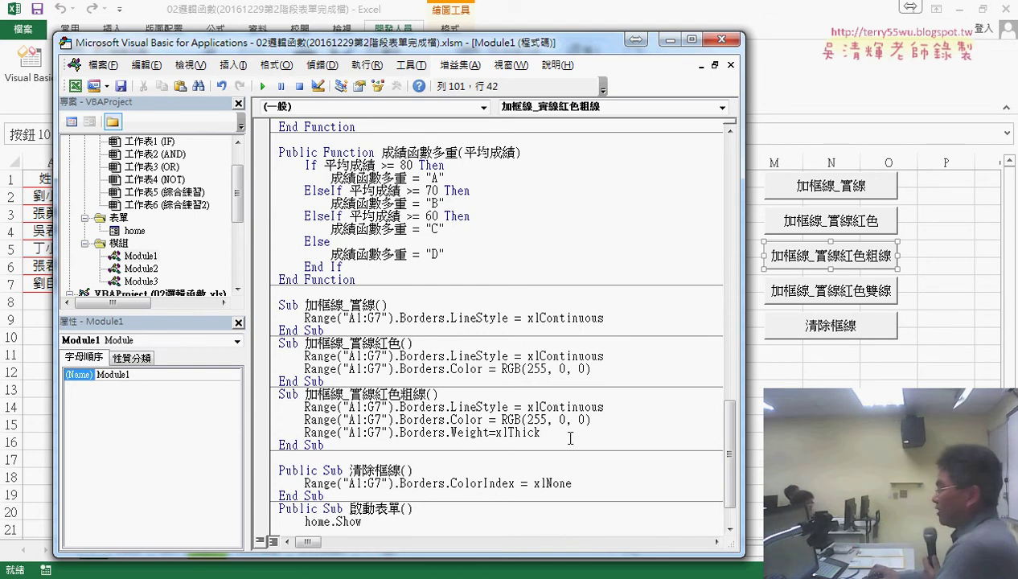
pyautogui.moveTo(571, 440); pyautogui.dragTo(368, 434)
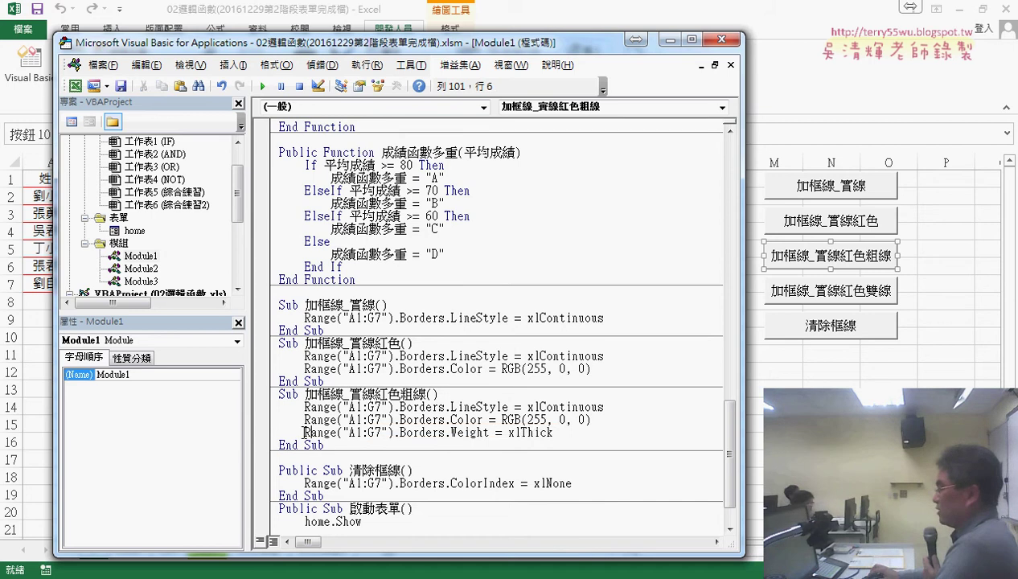
pyautogui.moveTo(303, 433); pyautogui.dragTo(554, 433)
pyautogui.click(889, 424)
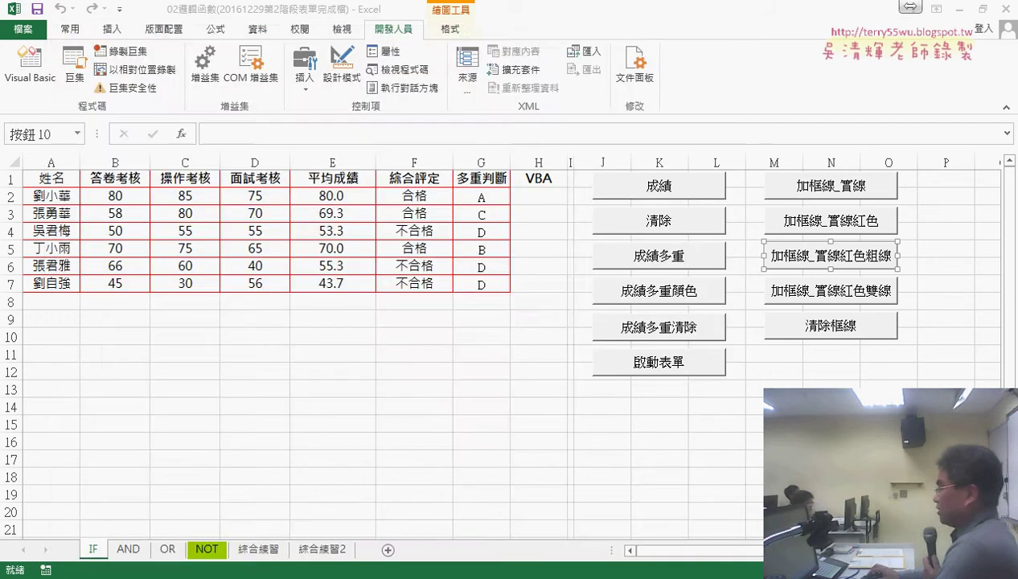
# Run the 加框線_實線紅色粗線 macro on A1:G7, then strip its borders with 清除框線.
pyautogui.click(866, 267)
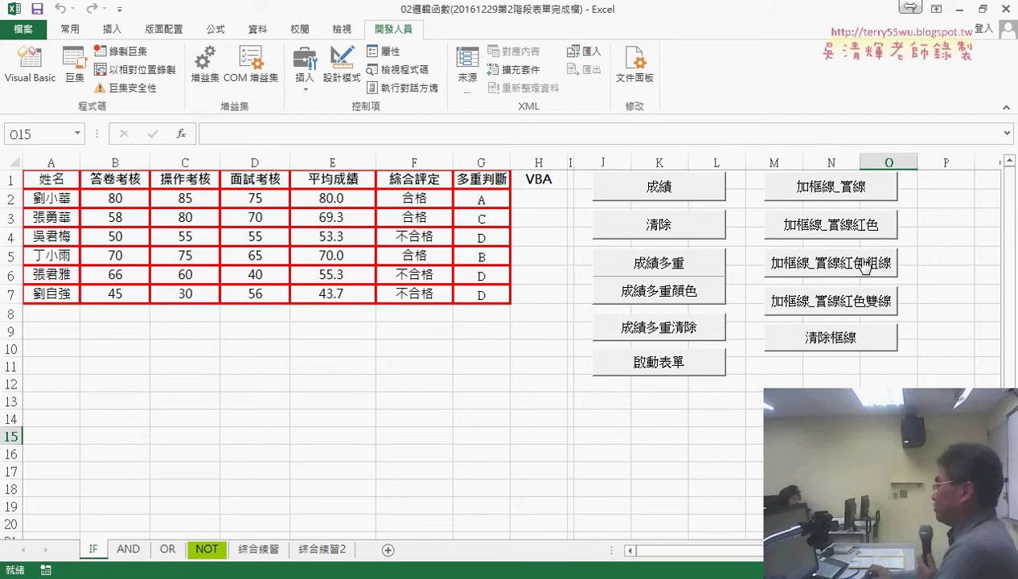
pyautogui.click(833, 337)
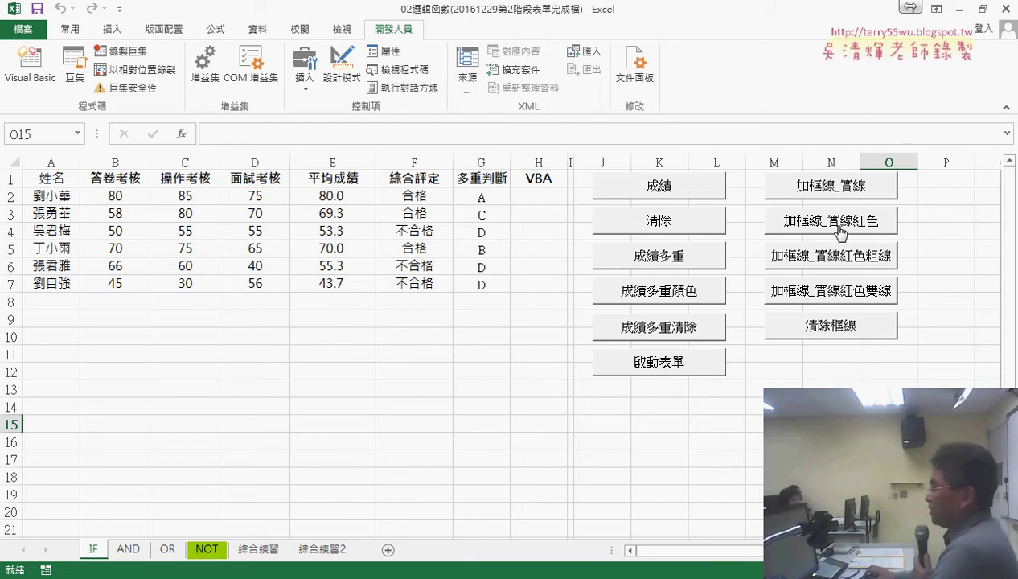
# Copy the 加框線_實線紅色 Sub in Module1 and rename the copy 加框線_實線紅色雙線.
pyautogui.click(30, 78)
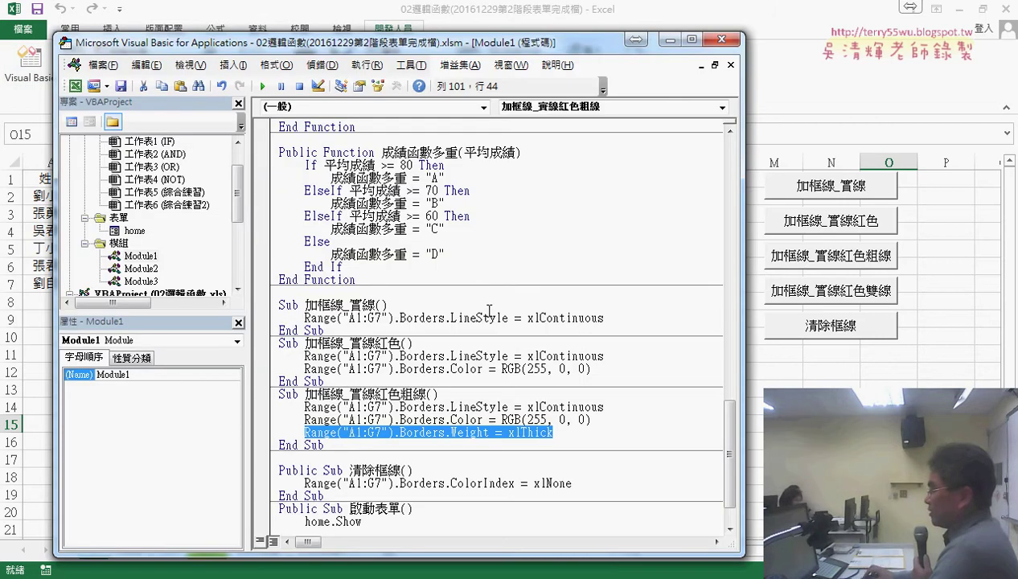
pyautogui.moveTo(278, 344); pyautogui.dragTo(325, 381)
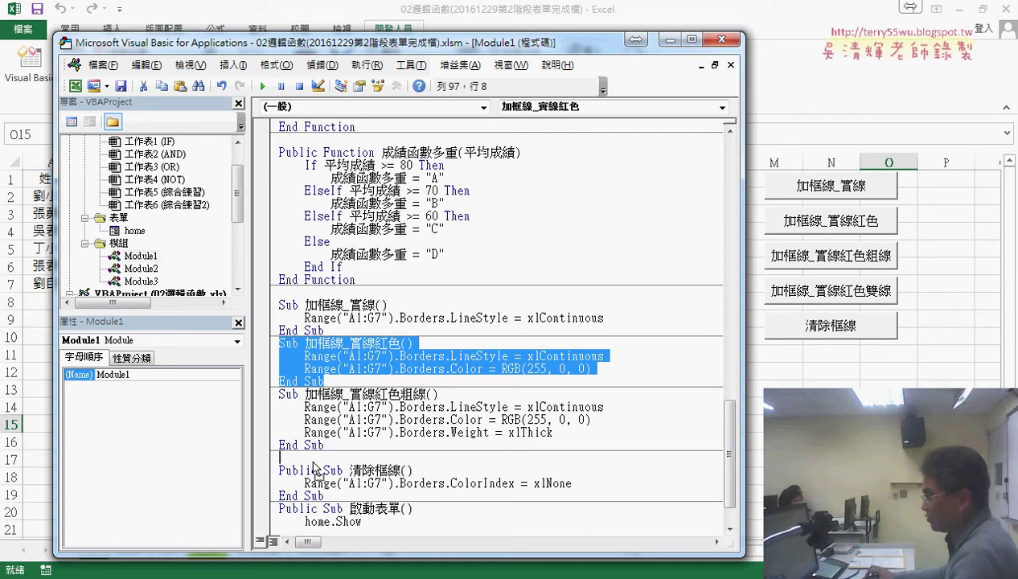
pyautogui.moveTo(316, 469); pyautogui.dragTo(314, 463)
pyautogui.click(405, 457)
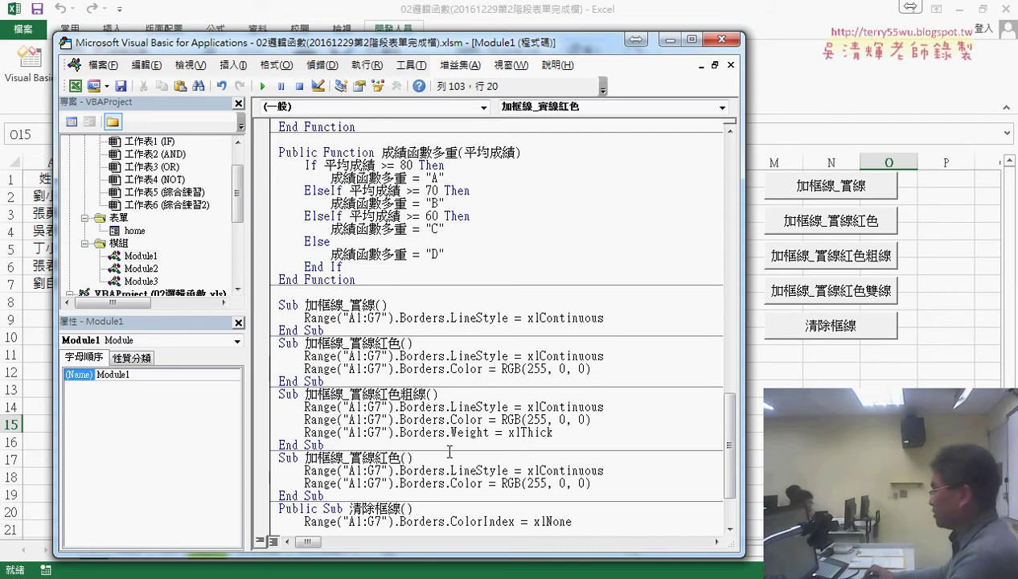
pyautogui.write('/x')
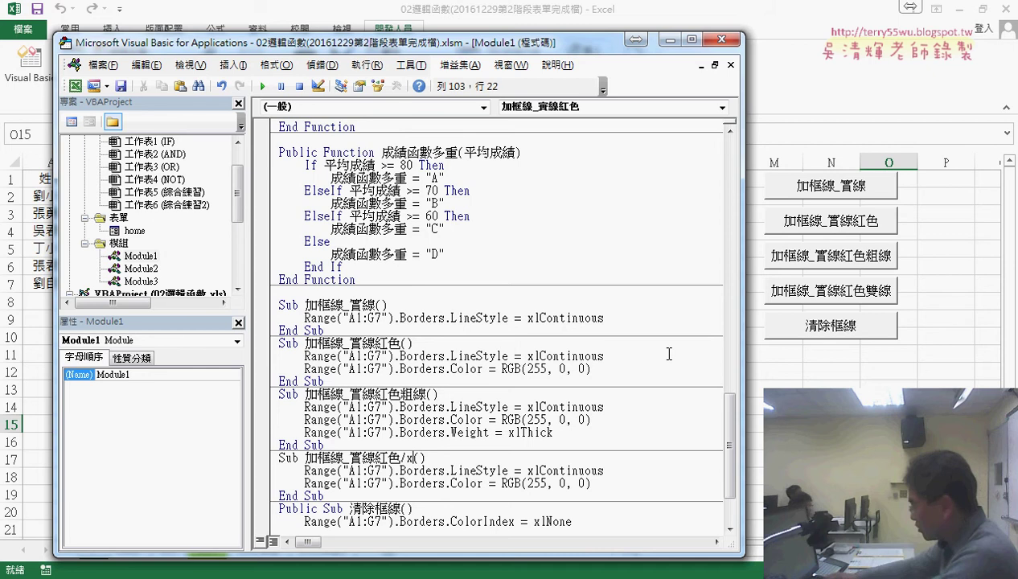
pyautogui.press('BackSpace')
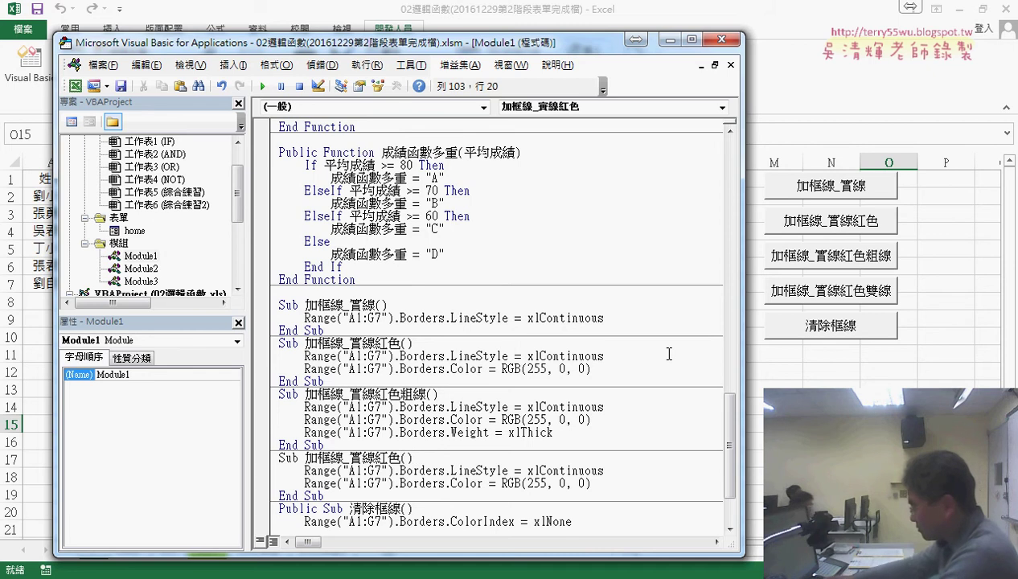
pyautogui.write('雙線')
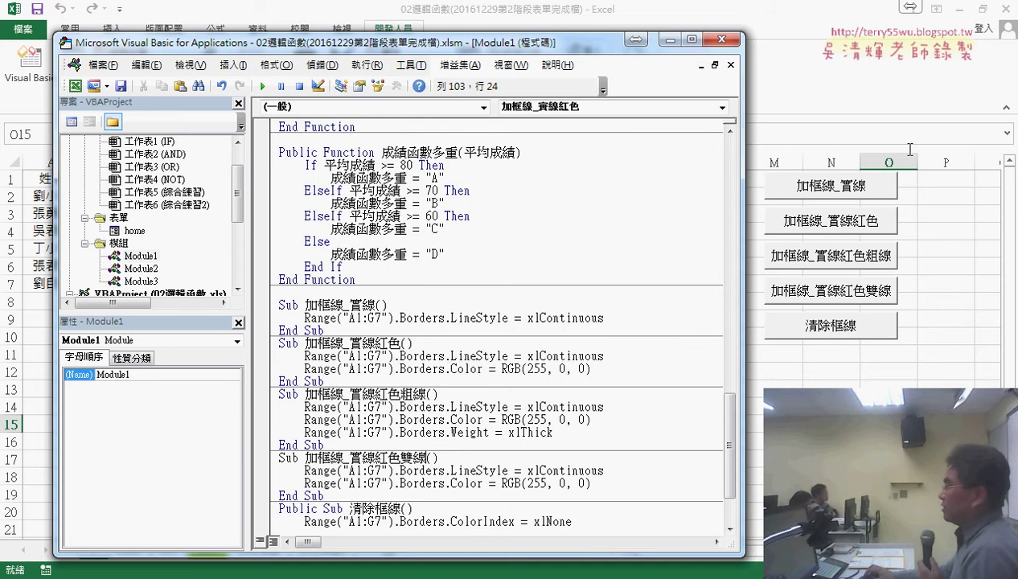
pyautogui.click(674, 42)
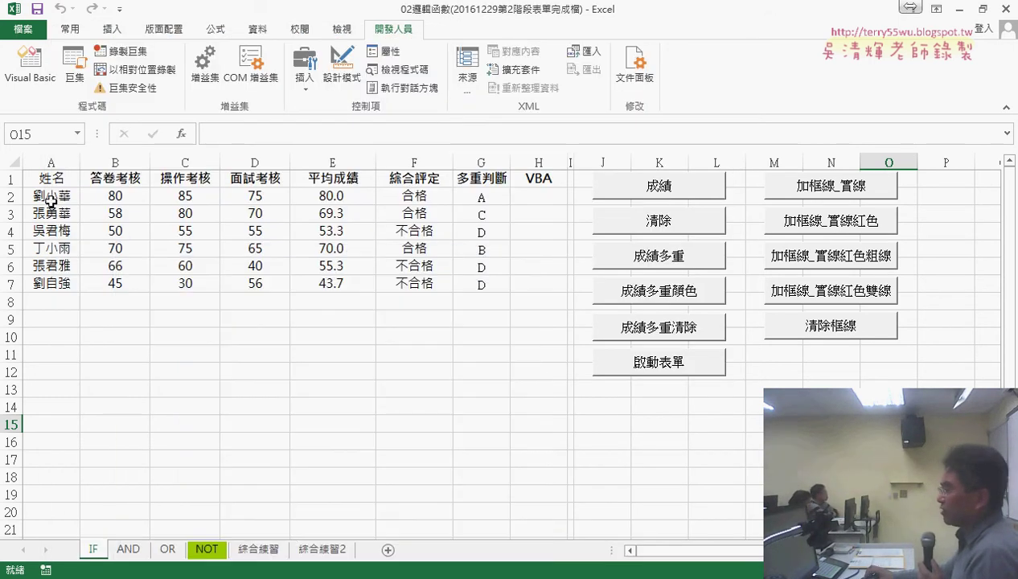
# Select row A2:G2, checking F6's formula along the way, and reopen Visual Basic on Module1.
pyautogui.click(49, 199)
pyautogui.moveTo(50, 199); pyautogui.dragTo(492, 198)
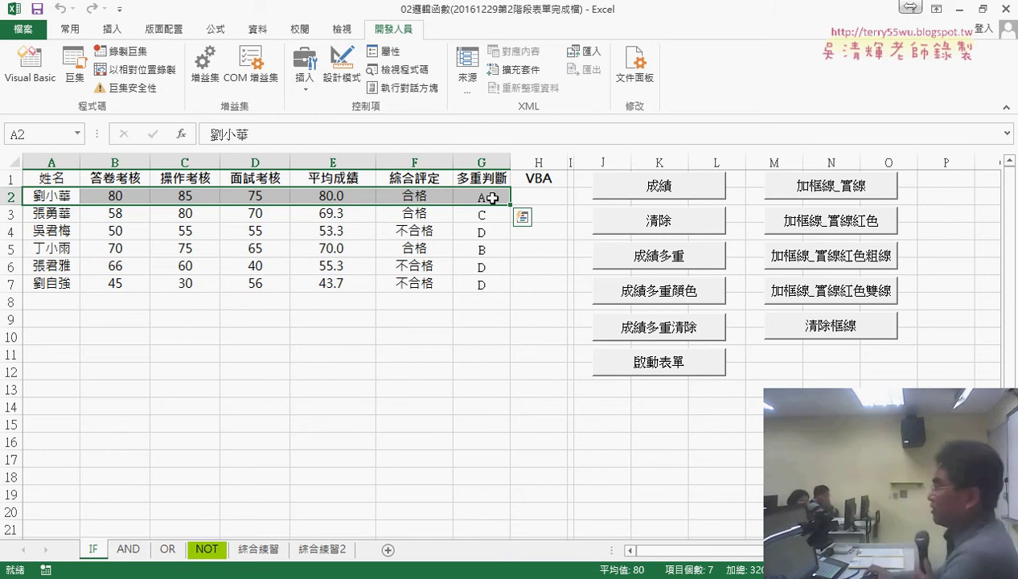
pyautogui.click(406, 265)
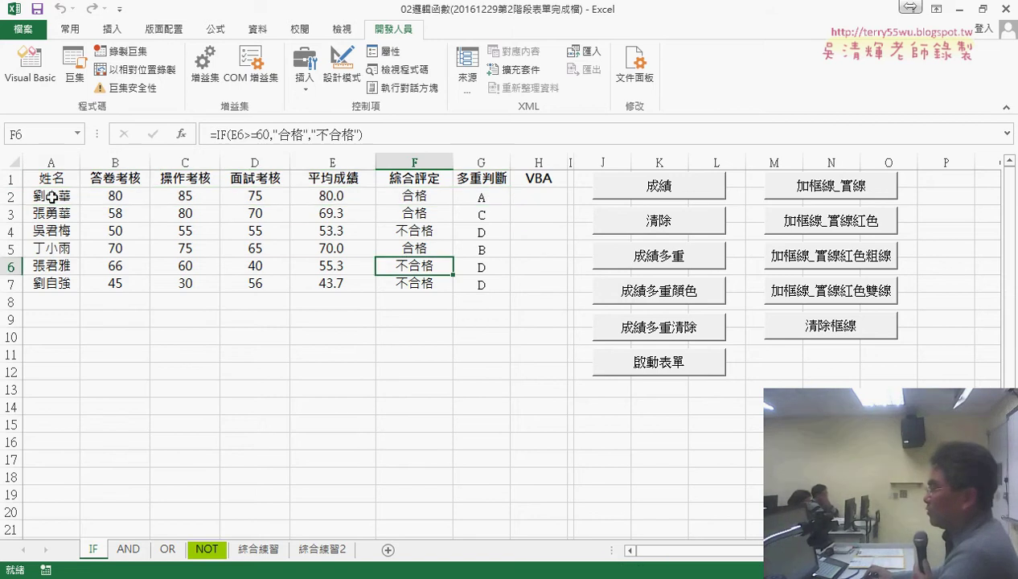
pyautogui.moveTo(52, 197); pyautogui.dragTo(481, 198)
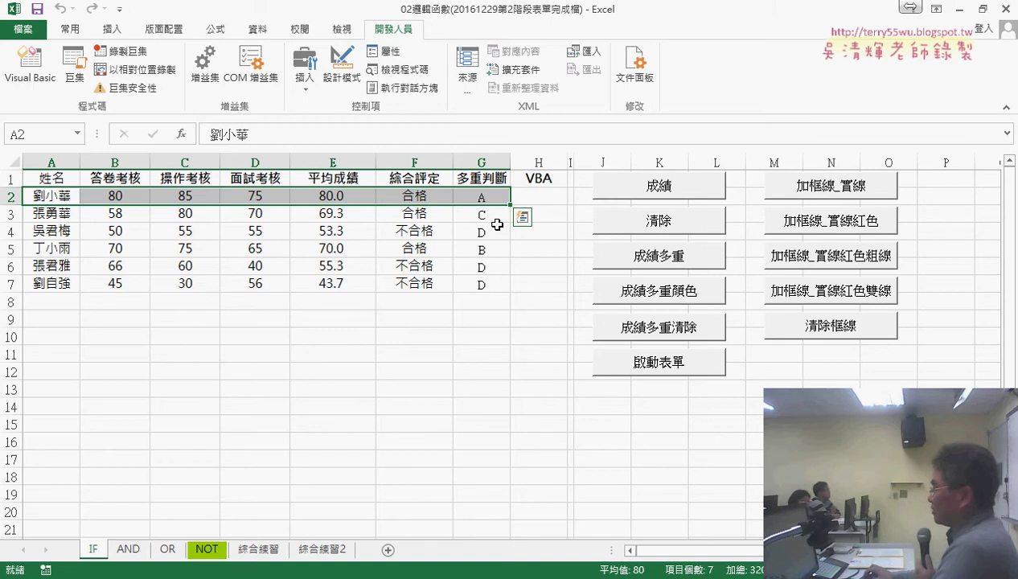
pyautogui.click(30, 66)
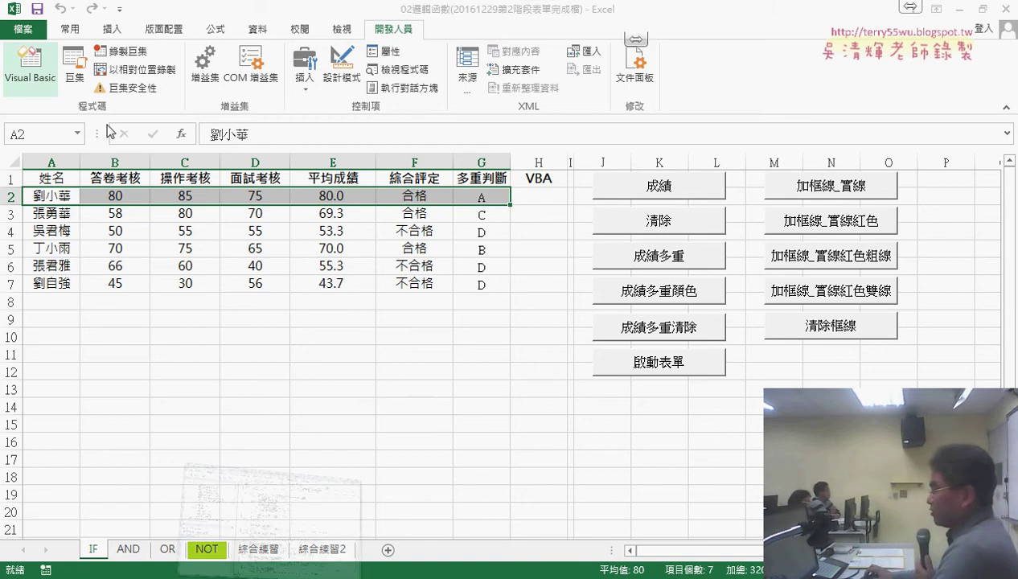
pyautogui.scroll(-2, 478, 466)
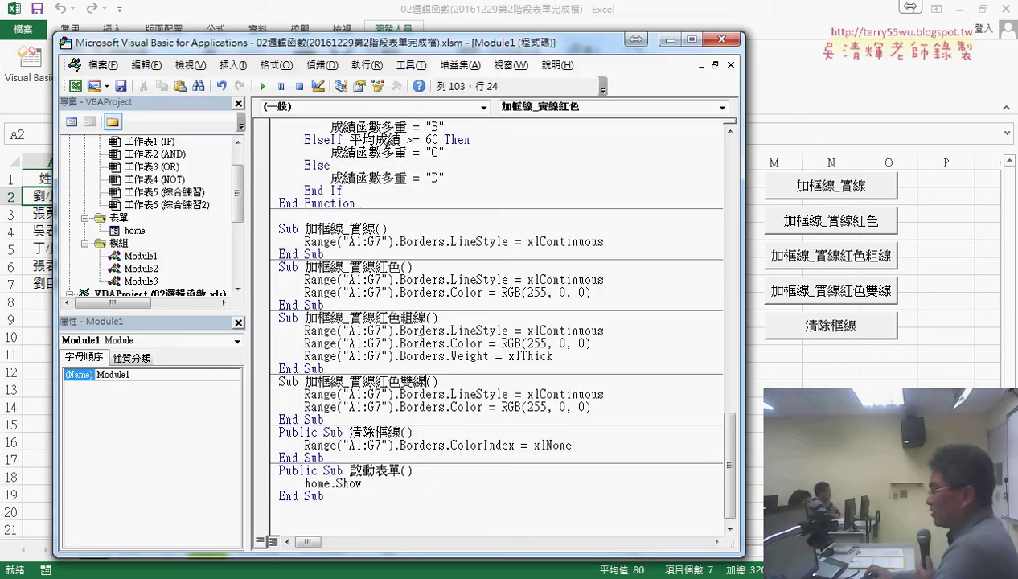
# Add a new line below the Color line holding a copy of Range("A1:G7").Borders.
pyautogui.moveTo(333, 305); pyautogui.dragTo(268, 275)
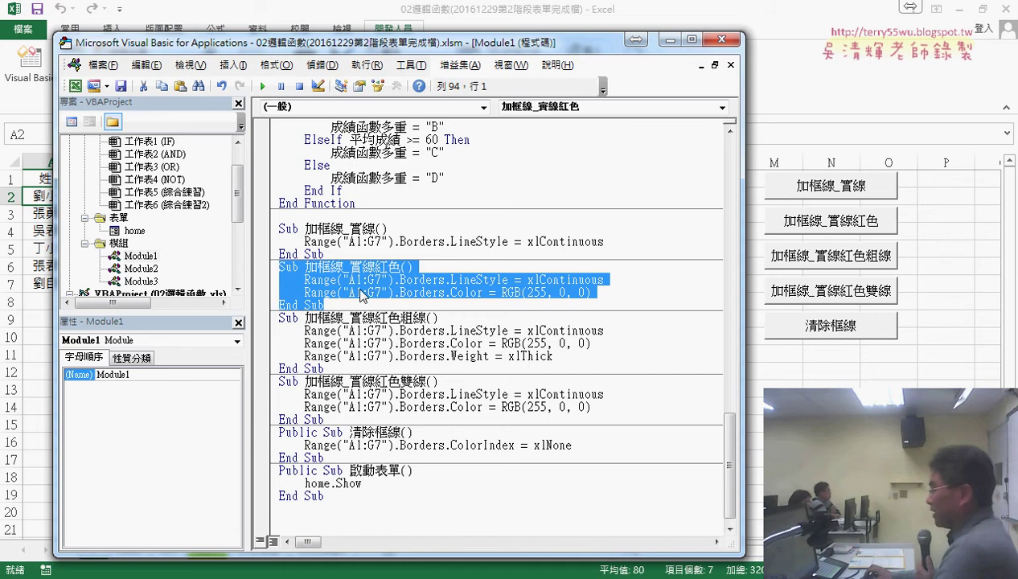
pyautogui.click(606, 407)
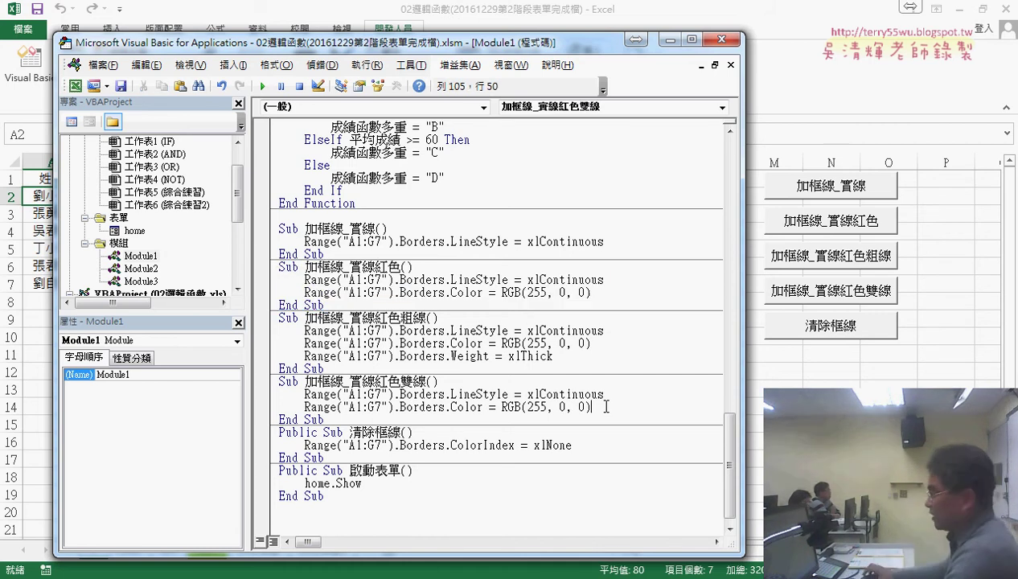
pyautogui.press('Return')
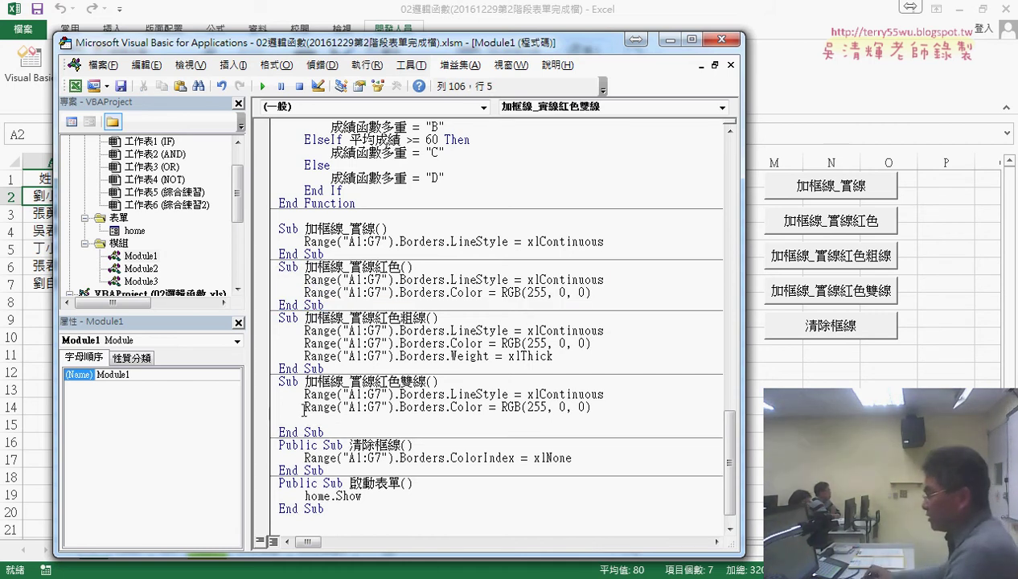
pyautogui.moveTo(305, 408); pyautogui.dragTo(447, 410)
pyautogui.hotkey('ctrl', 'c')
pyautogui.hotkey('ctrl', 'v')
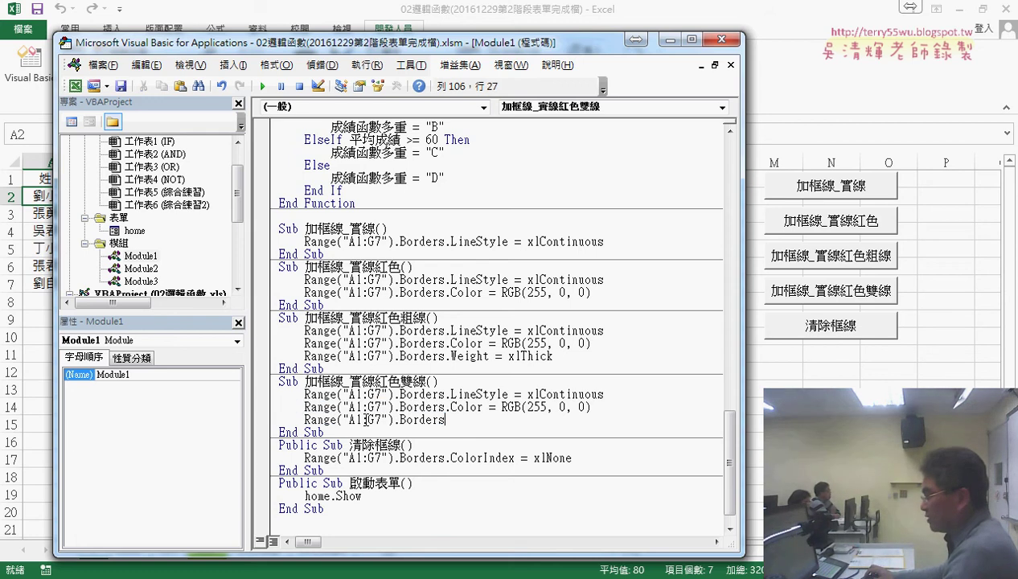
# Change the copied range to A2:G2 and start the Borders( index argument.
pyautogui.moveTo(356, 420); pyautogui.dragTo(362, 419)
pyautogui.write('2')
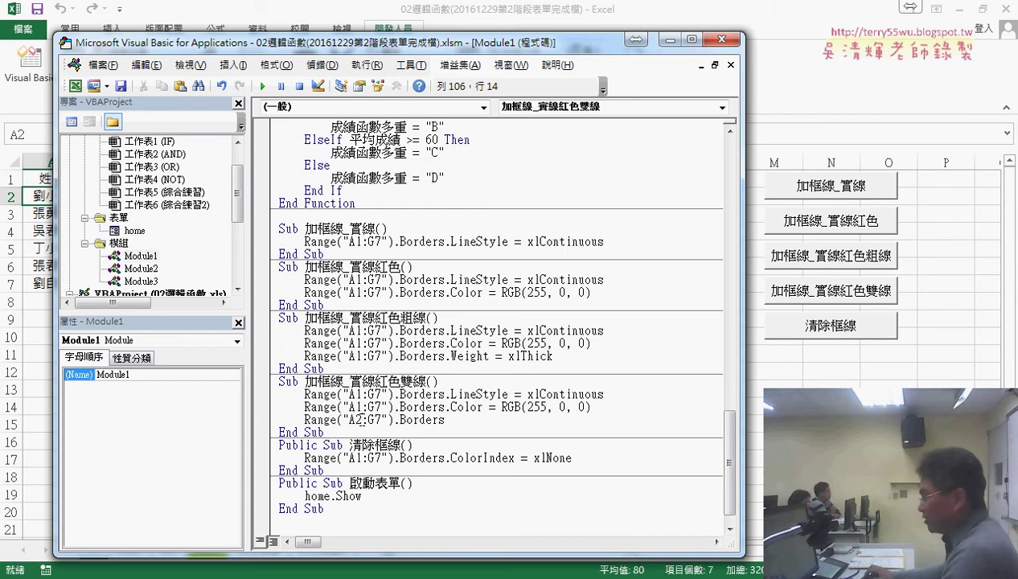
pyautogui.moveTo(375, 419); pyautogui.dragTo(381, 420)
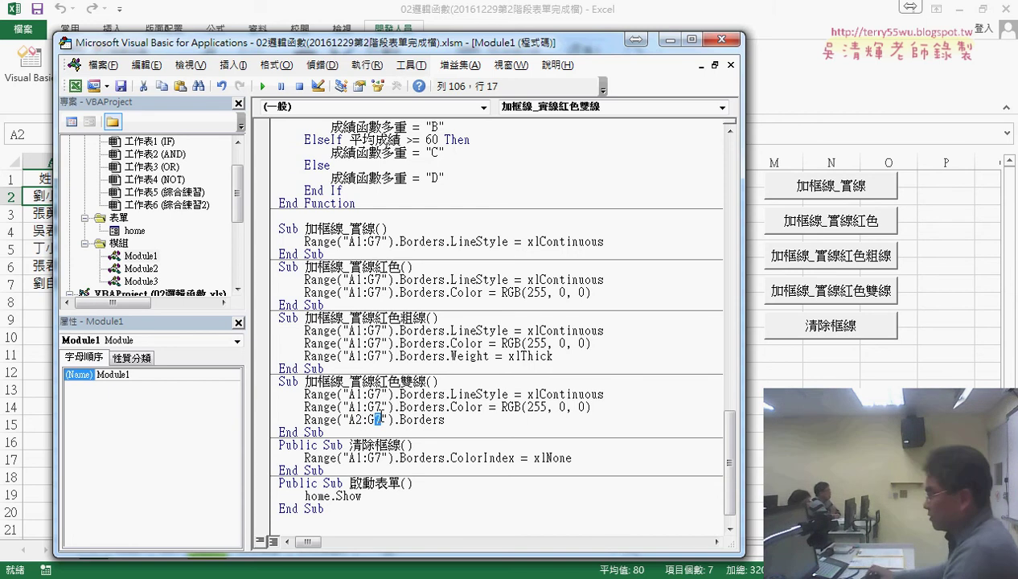
pyautogui.write('2')
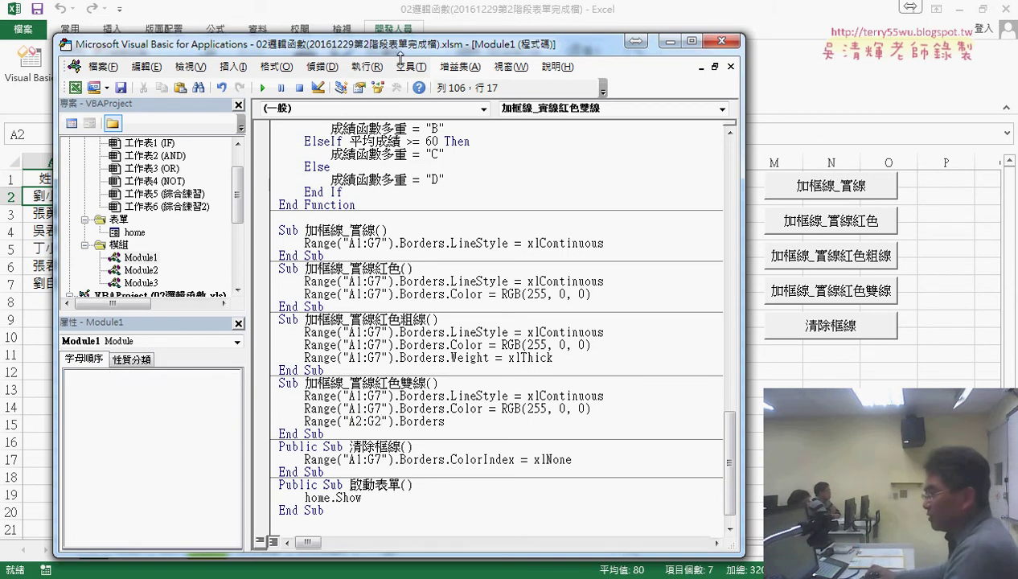
pyautogui.moveTo(400, 32); pyautogui.dragTo(400, 251)
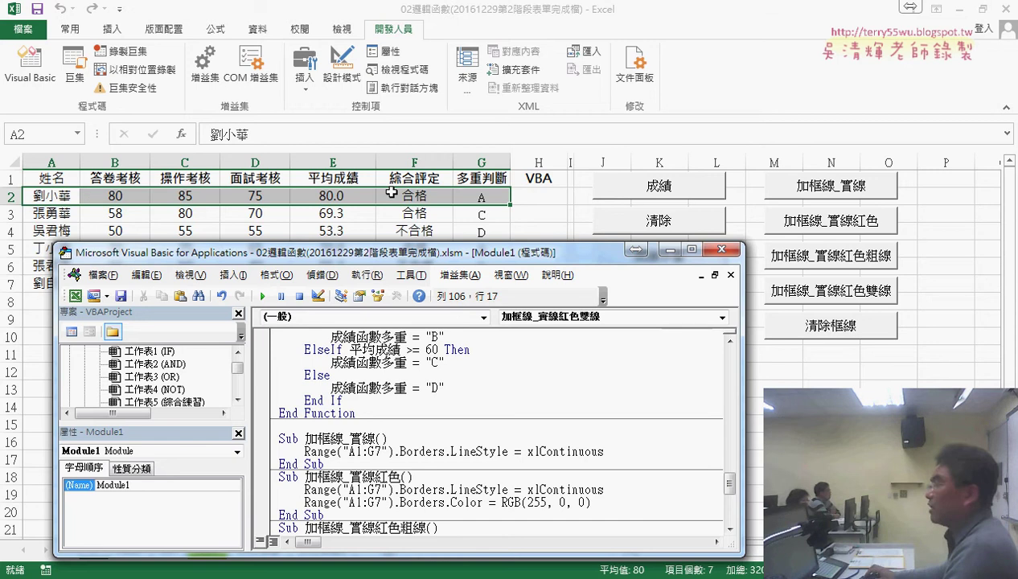
pyautogui.moveTo(447, 252); pyautogui.dragTo(448, 108)
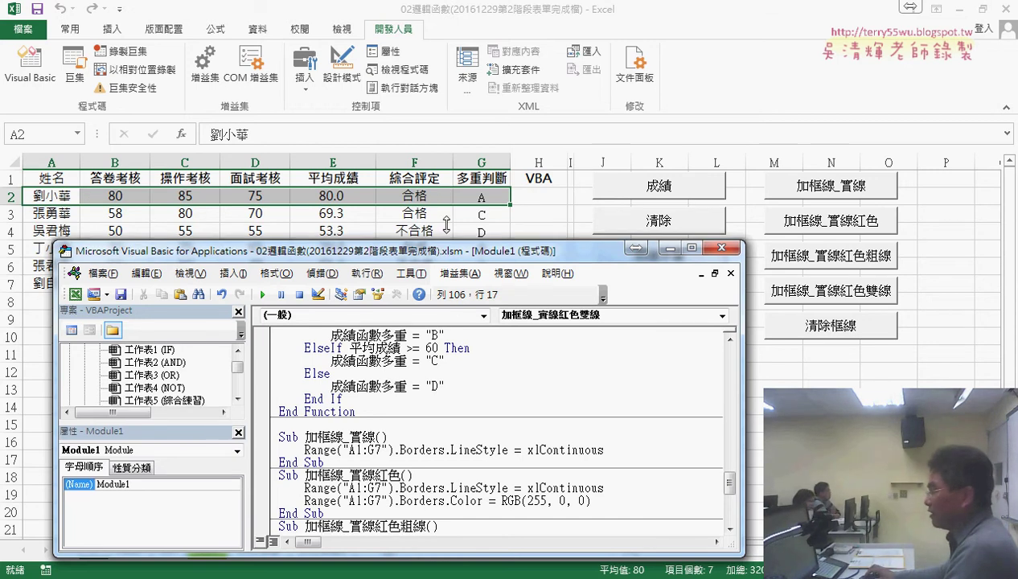
pyautogui.scroll(-3, 465, 421)
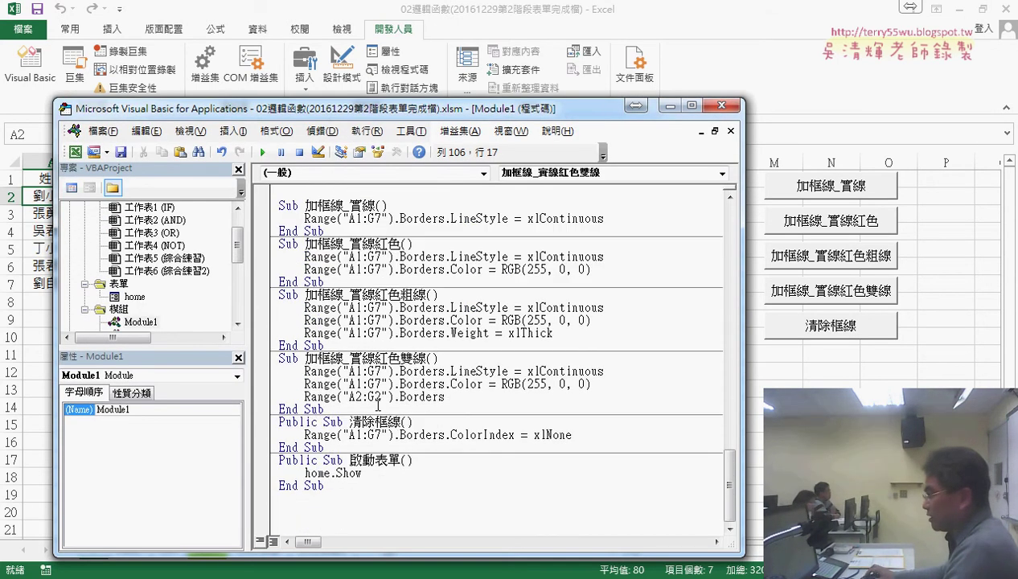
pyautogui.click(459, 393)
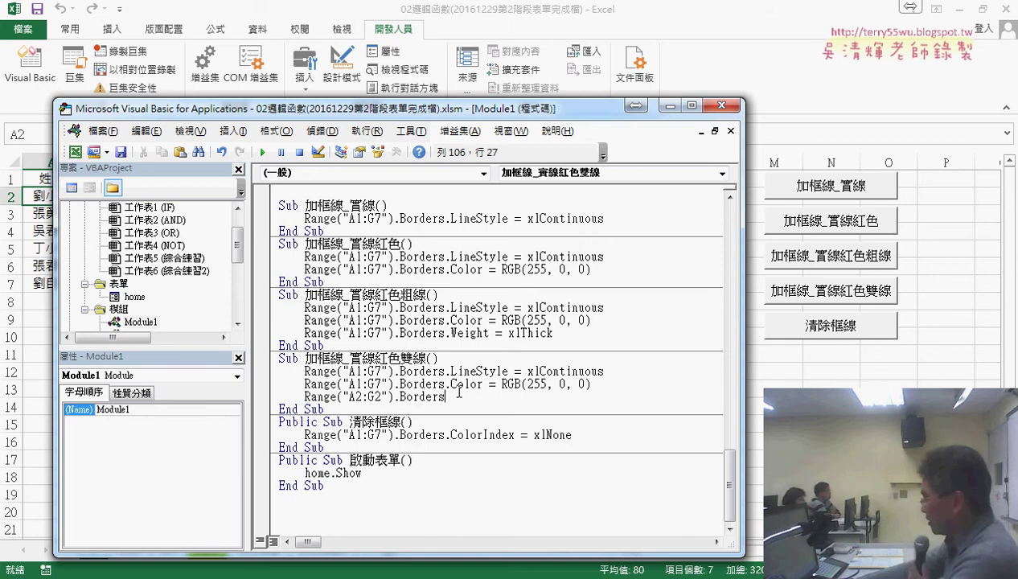
pyautogui.write('(')
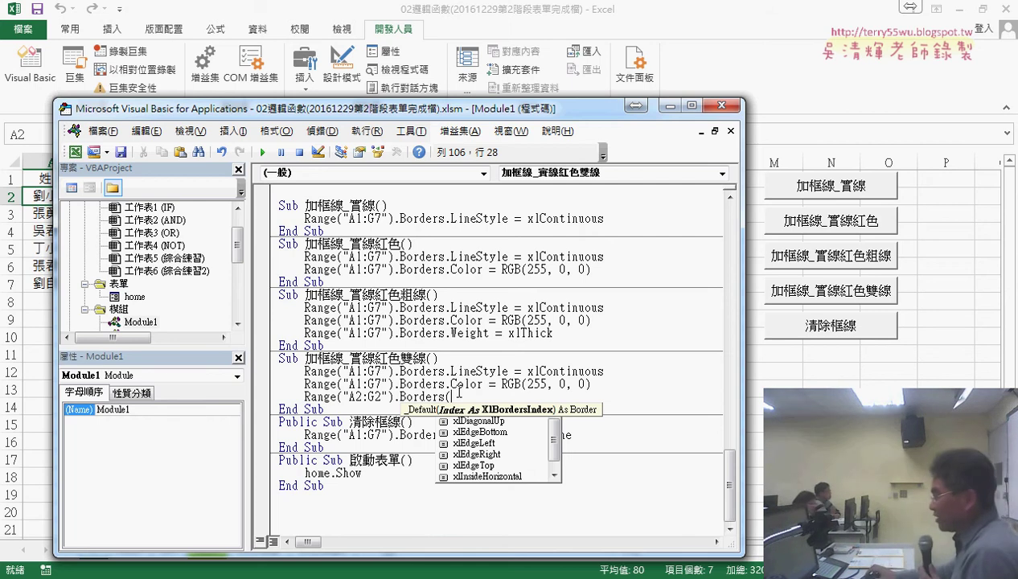
# Write Range("A2:G2").Borders(xlEdgeTop).LineStyle = and bring up the LineStyle help page.
pyautogui.moveTo(554, 443)
pyautogui.mouseDown()
pyautogui.moveTo(558, 468)
pyautogui.moveTo(555, 456)
pyautogui.mouseUp()
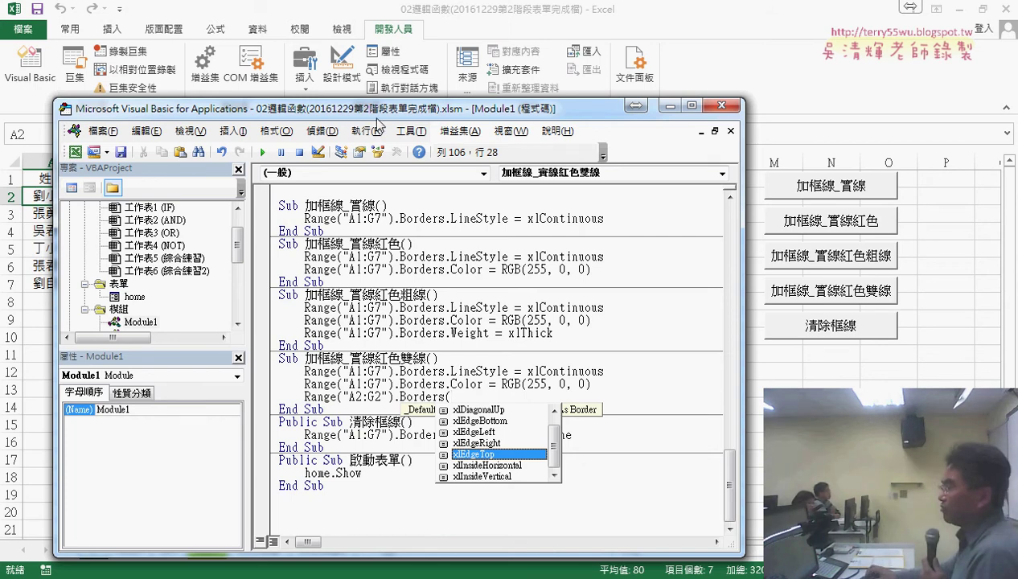
pyautogui.moveTo(378, 121); pyautogui.dragTo(422, 243)
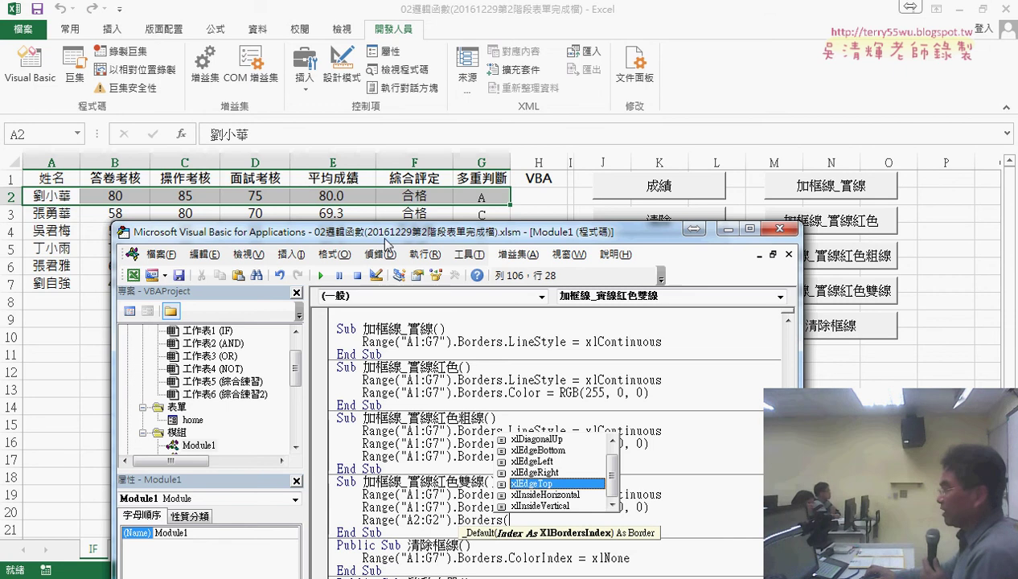
pyautogui.moveTo(354, 239); pyautogui.dragTo(331, 87)
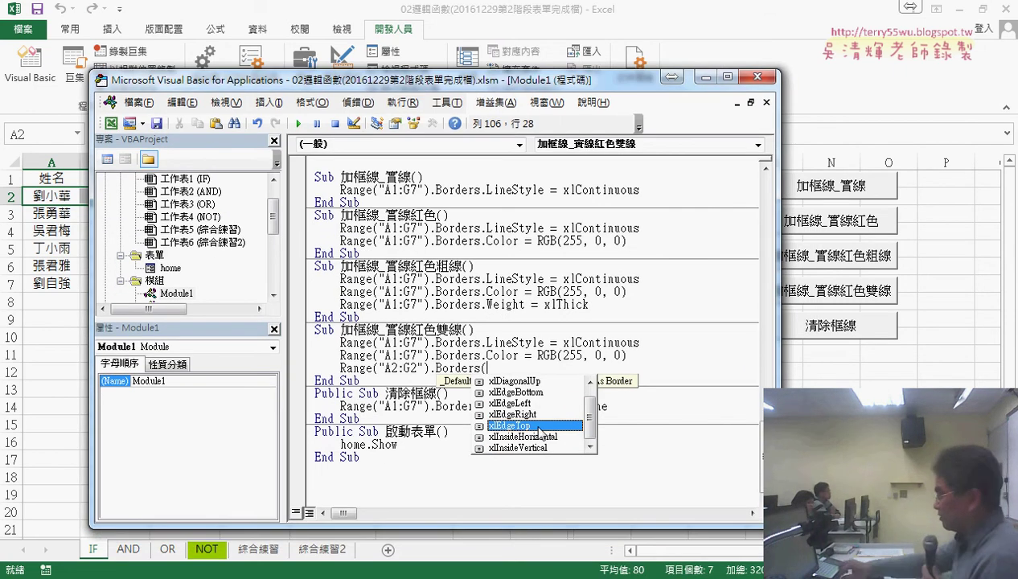
pyautogui.doubleClick(535, 425)
pyautogui.write(')')
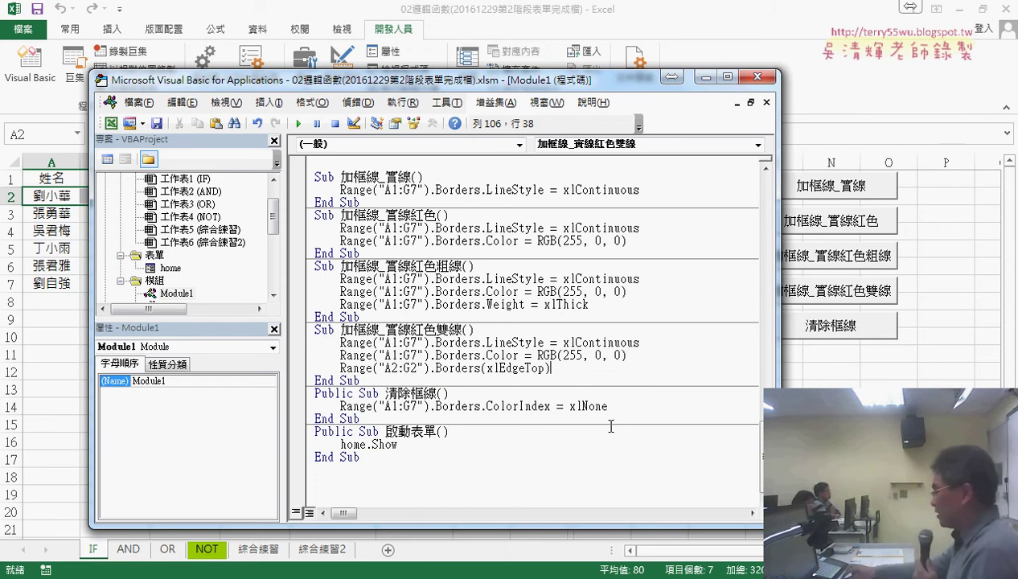
pyautogui.write('.')
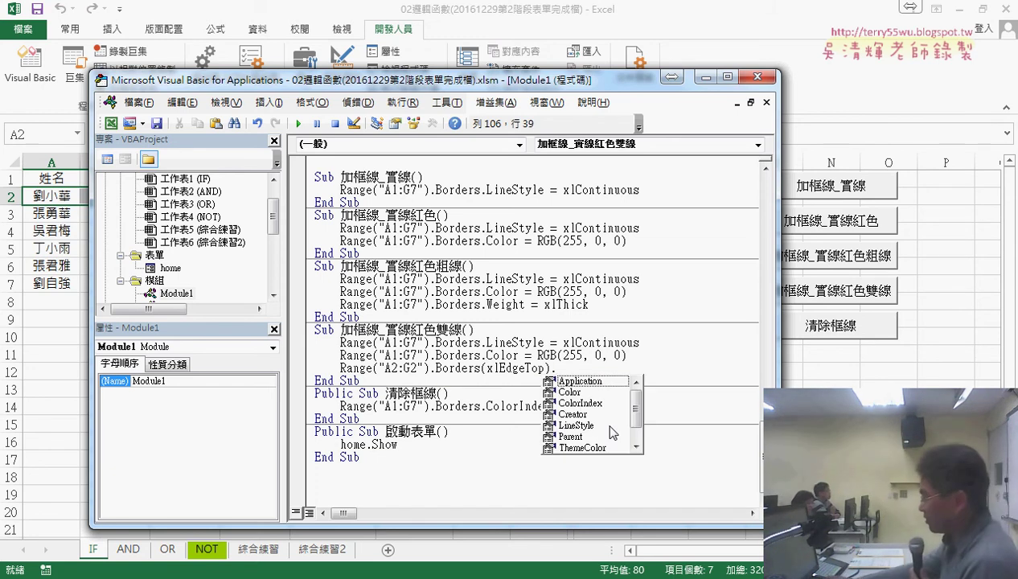
pyautogui.write('x')
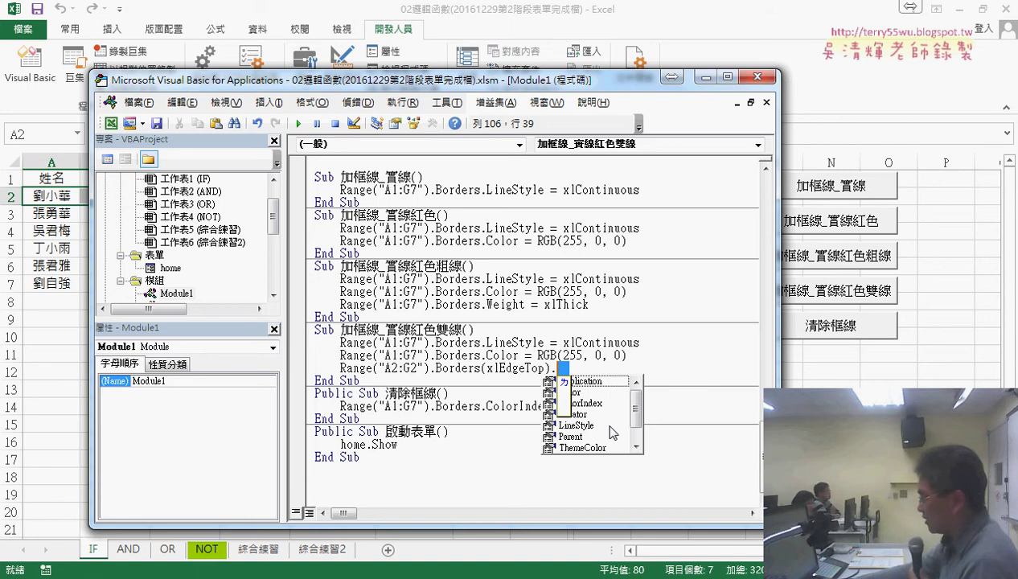
pyautogui.press('BackSpace')
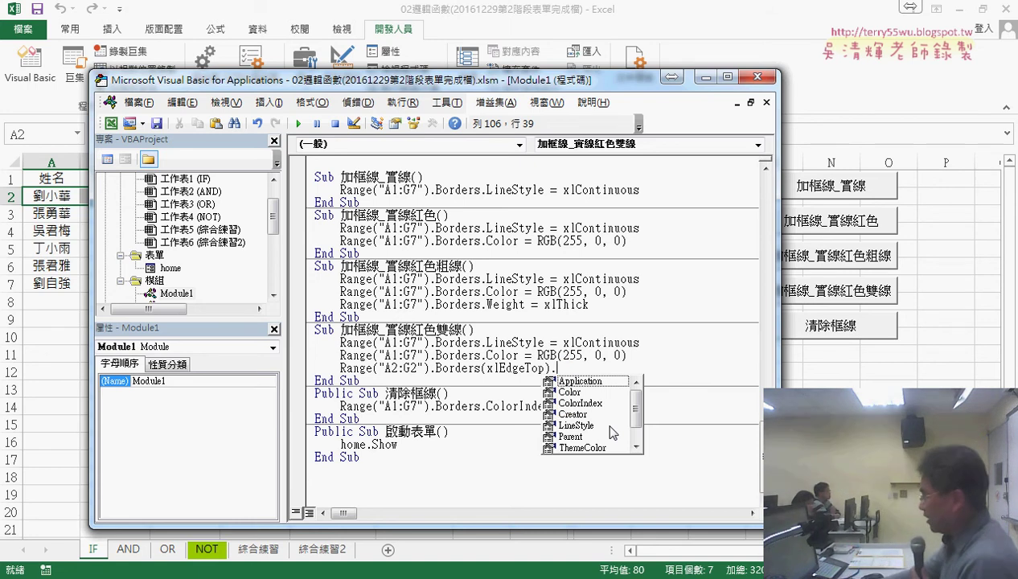
pyautogui.write('le =')
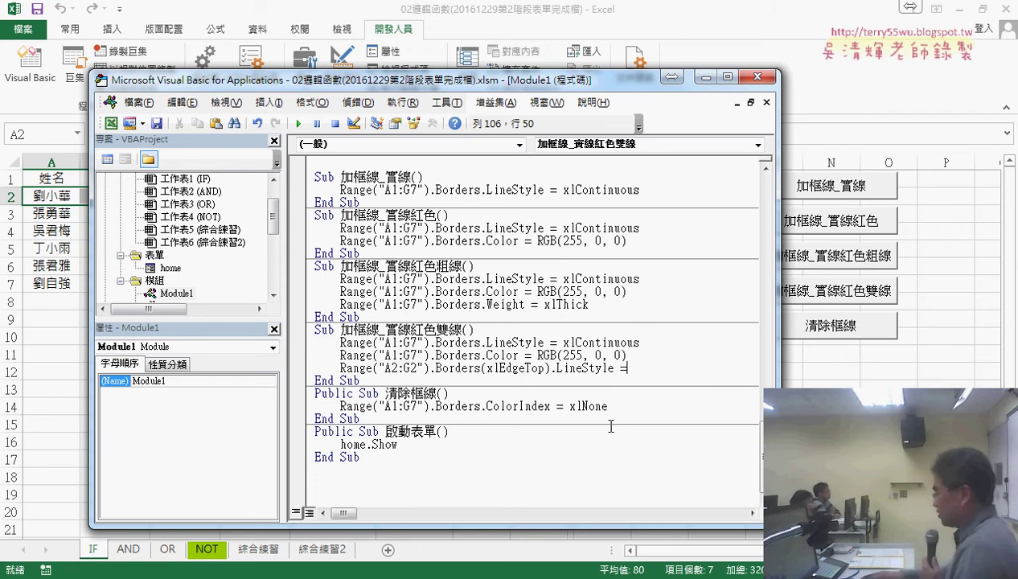
pyautogui.press('Left')
pyautogui.press('Left')
pyautogui.press('Left')
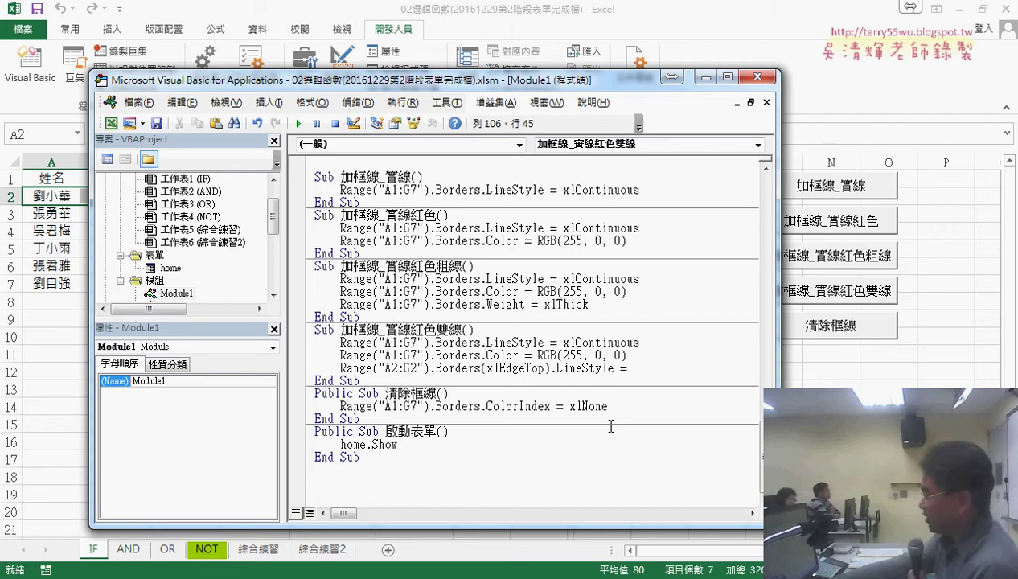
pyautogui.press('F1')
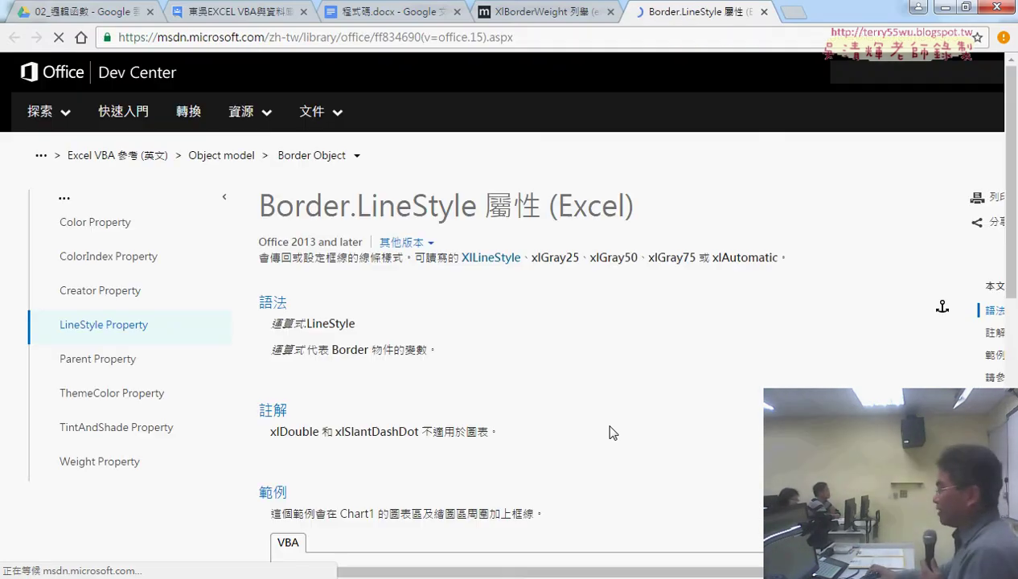
# Open the XlLineStyle enumeration page and select the xlDouble constant name.
pyautogui.click(498, 261)
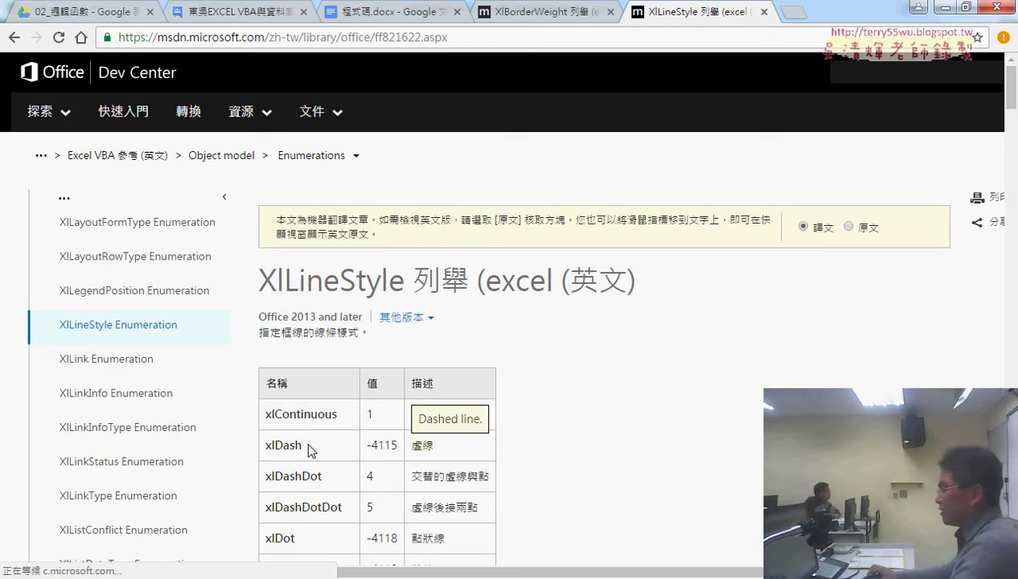
pyautogui.doubleClick(283, 445)
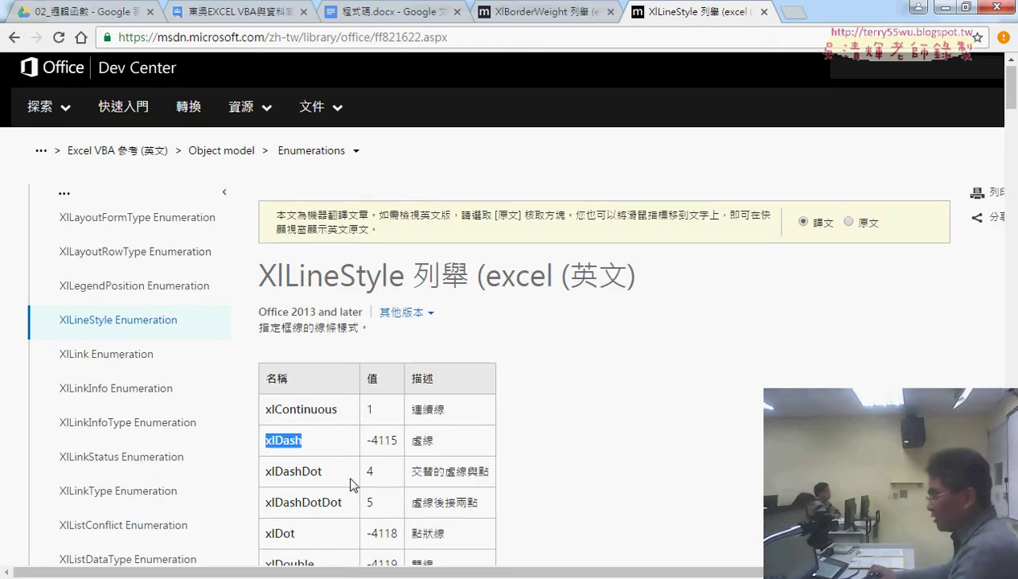
pyautogui.scroll(-1, 354, 475)
pyautogui.moveTo(318, 489); pyautogui.dragTo(267, 490)
pyautogui.hotkey('ctrl', 'c')
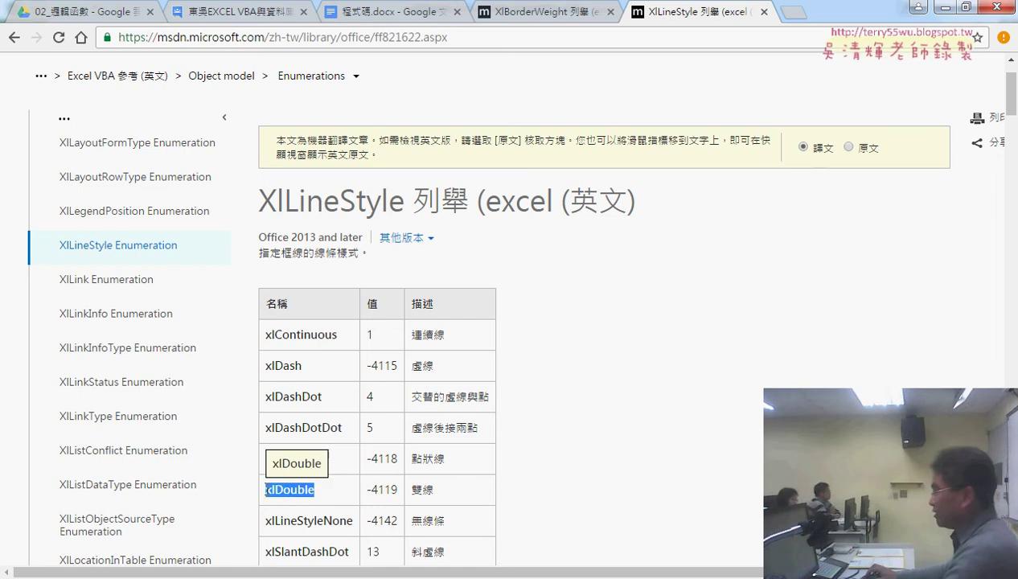
# Paste xlDouble as the top-edge line style and run the 加框線_實線紅色雙線 macro.
pyautogui.hotkey('alt', 'Tab')
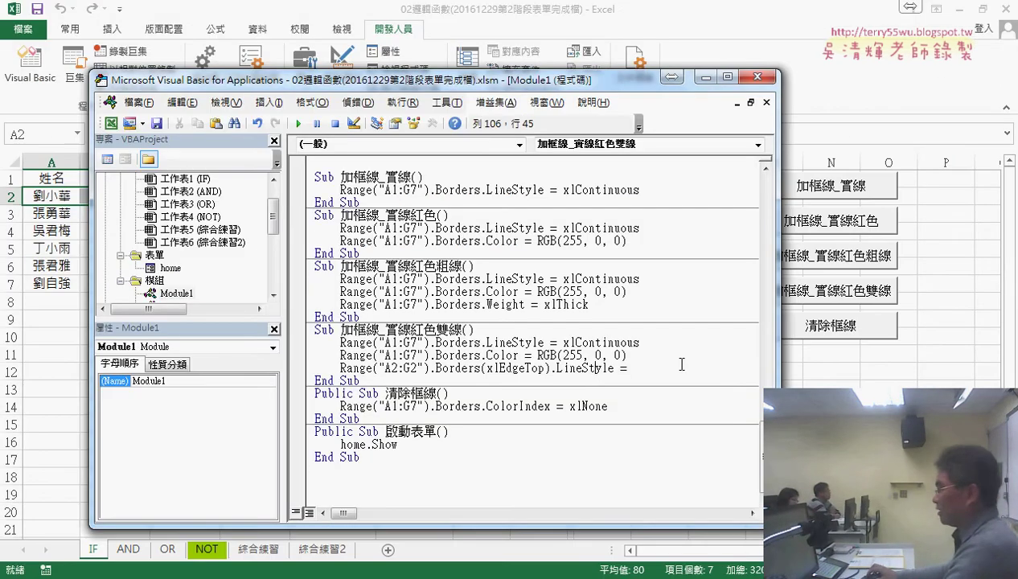
pyautogui.hotkey('ctrl', 'v')
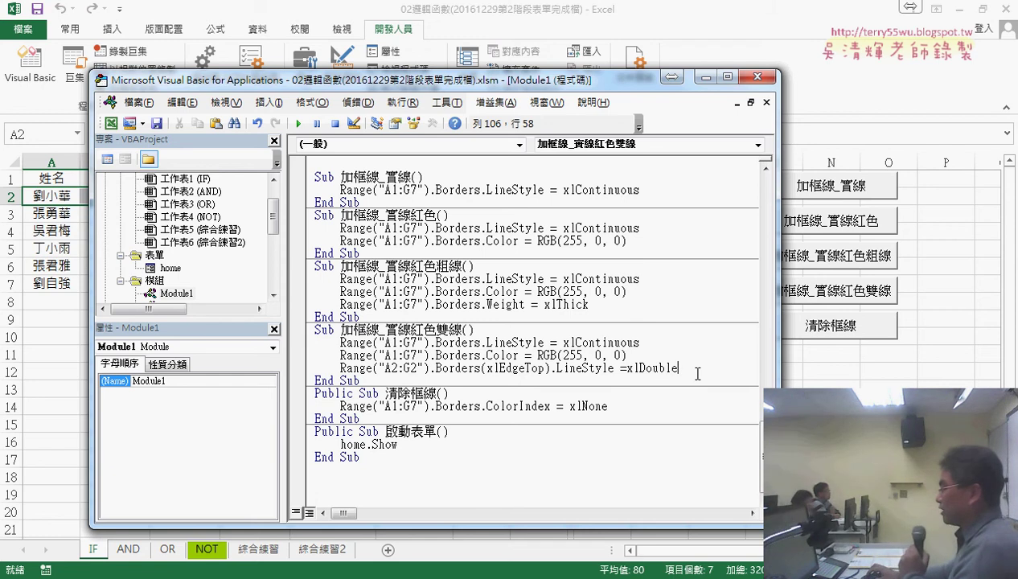
pyautogui.click(828, 383)
pyautogui.click(849, 296)
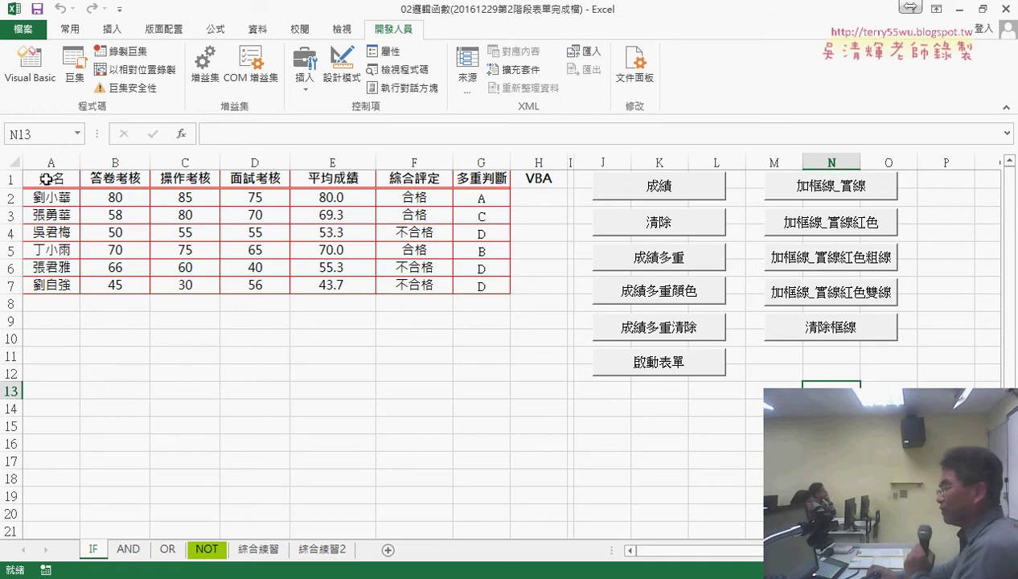
# Check the bordered ranges A1:A7 and B1:B7, then reopen the macro editor.
pyautogui.moveTo(45, 179); pyautogui.dragTo(50, 288)
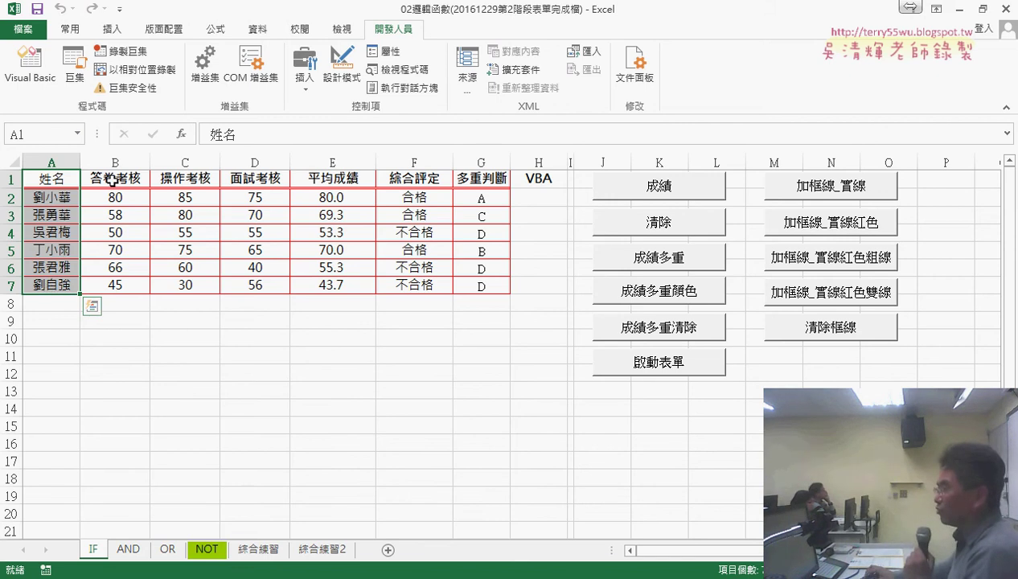
pyautogui.moveTo(110, 178); pyautogui.dragTo(115, 290)
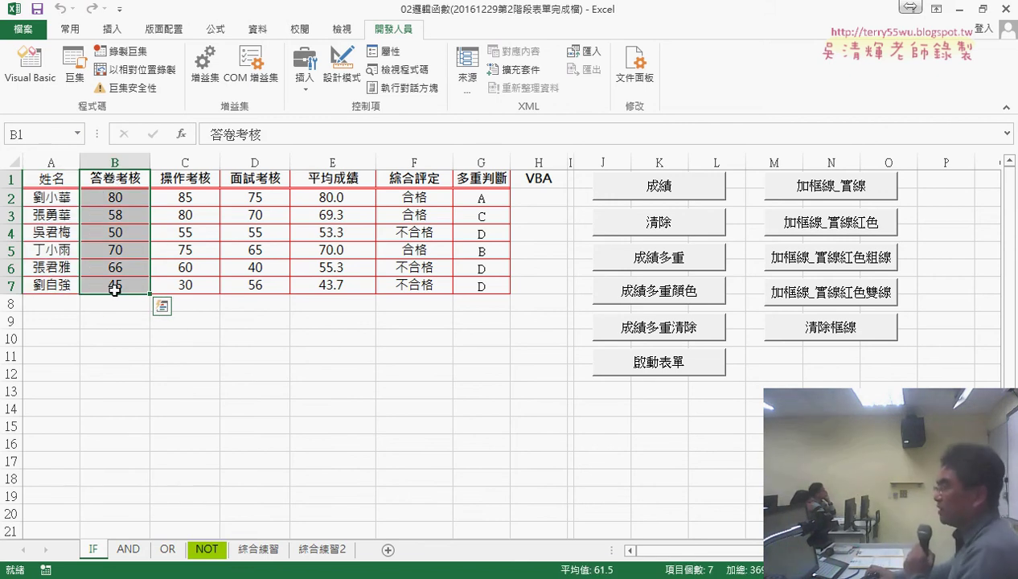
pyautogui.click(45, 180)
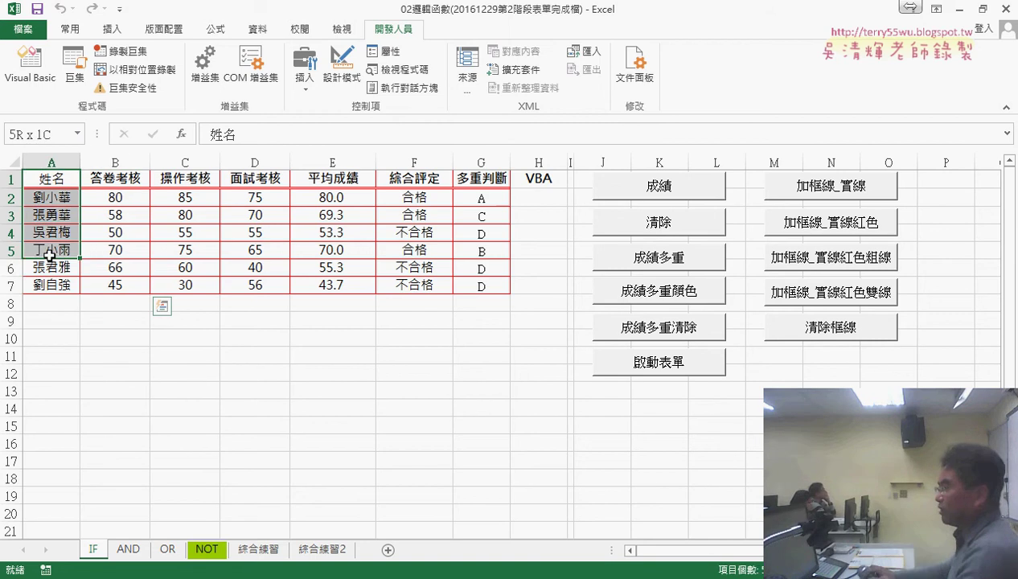
pyautogui.moveTo(48, 202); pyautogui.dragTo(49, 286)
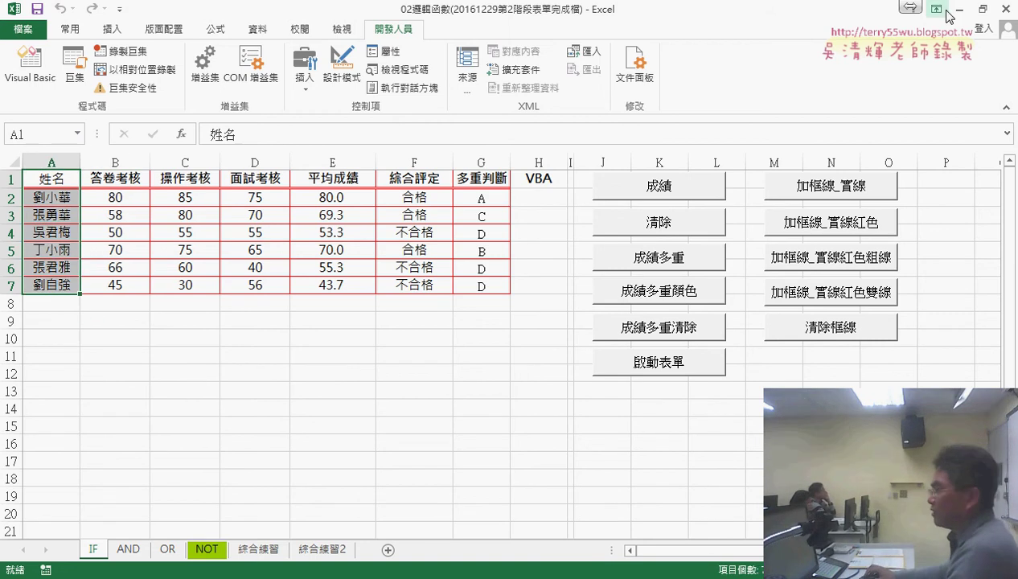
pyautogui.click(29, 68)
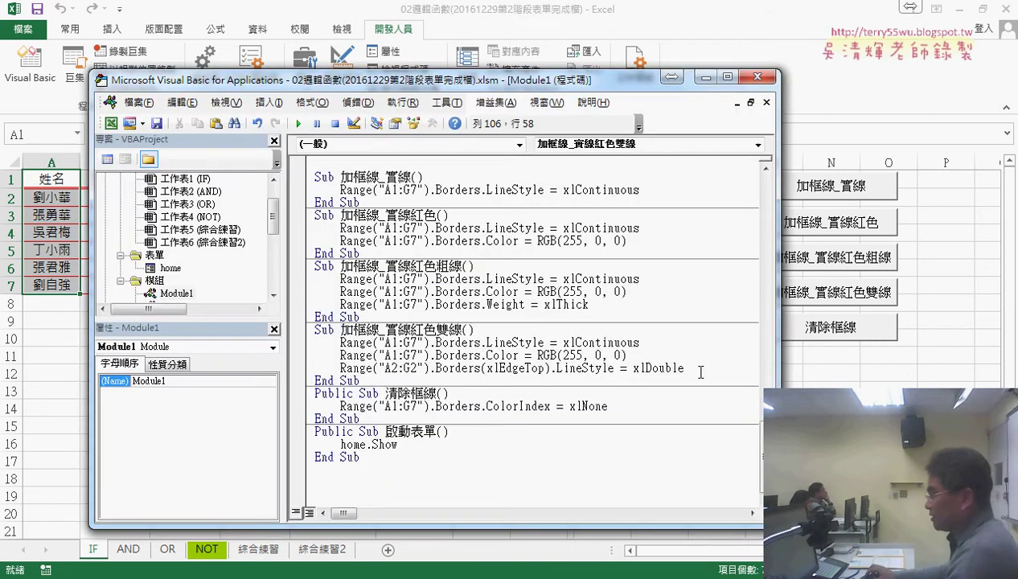
# Duplicate the xlDouble line onto a new line and change its start cell to A1.
pyautogui.moveTo(701, 371); pyautogui.dragTo(352, 368)
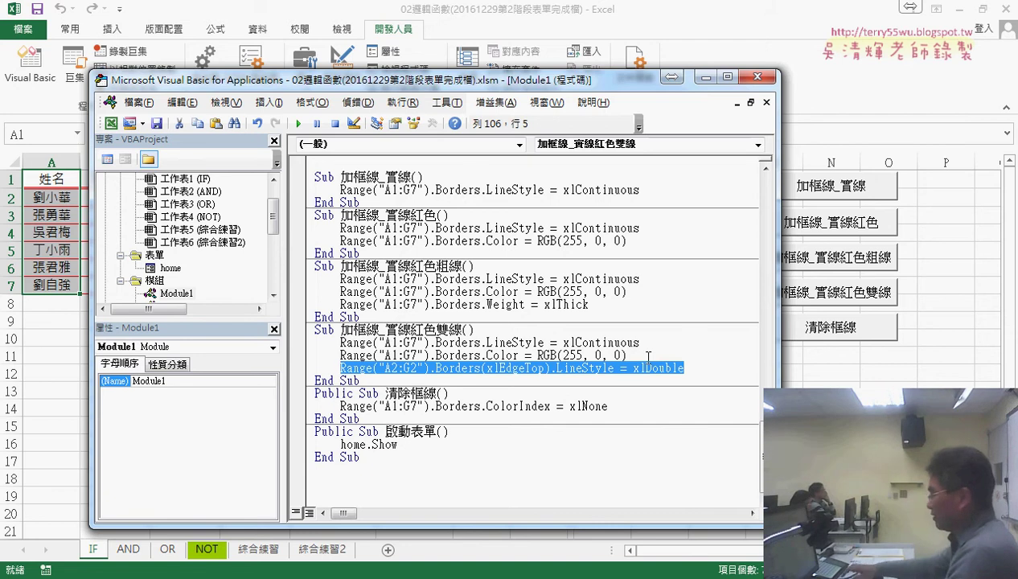
pyautogui.click(709, 369)
pyautogui.press('Return')
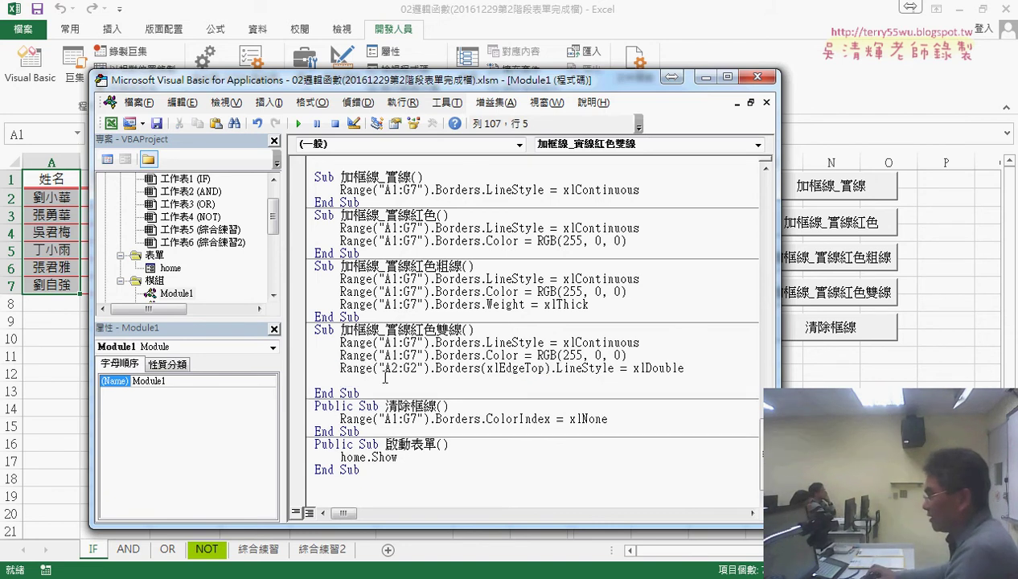
pyautogui.moveTo(338, 368); pyautogui.dragTo(692, 367)
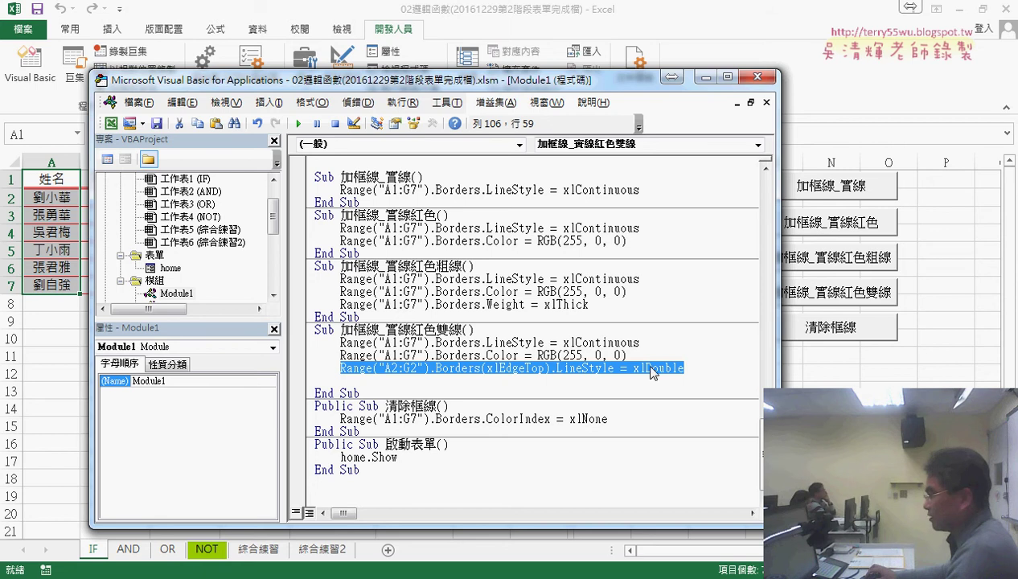
pyautogui.moveTo(465, 390)
pyautogui.mouseDown()
pyautogui.moveTo(342, 382)
pyautogui.moveTo(398, 382)
pyautogui.mouseUp()
pyautogui.write('1')
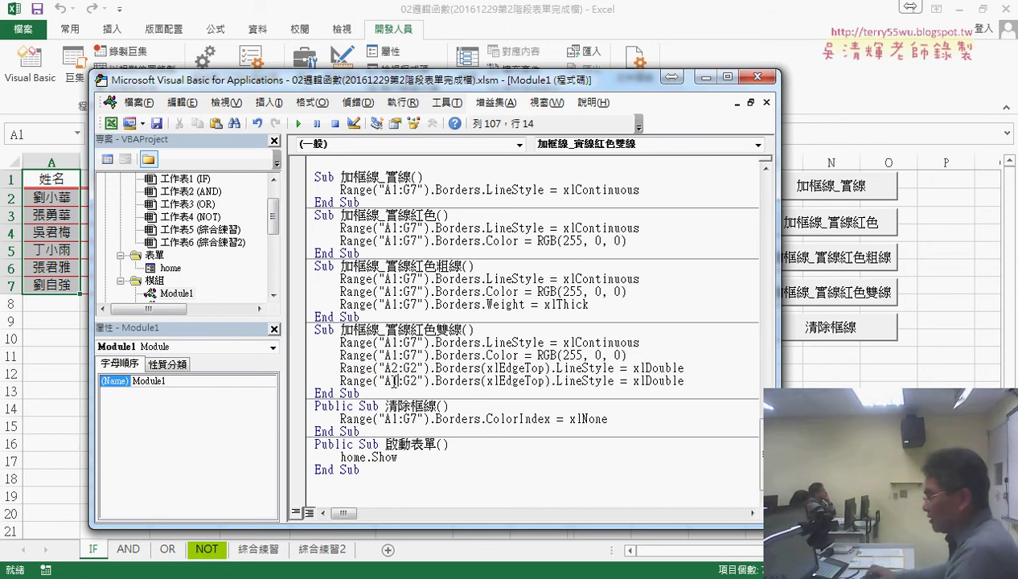
# Make the copy Range("A1:A7").Borders(xlEdgeRight).LineStyle = xlDouble and return to the sheet.
pyautogui.doubleClick(409, 382)
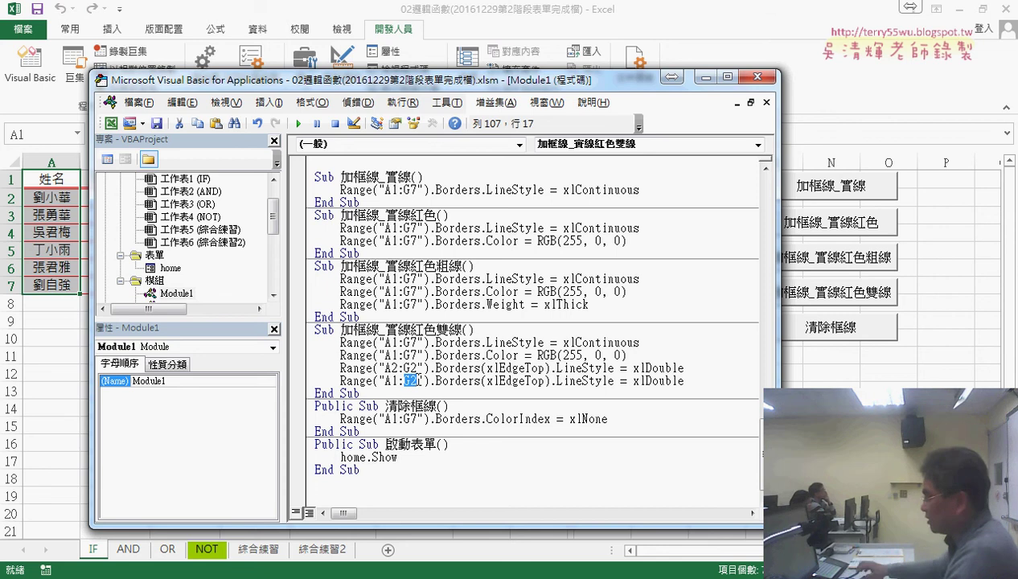
pyautogui.write('A7')
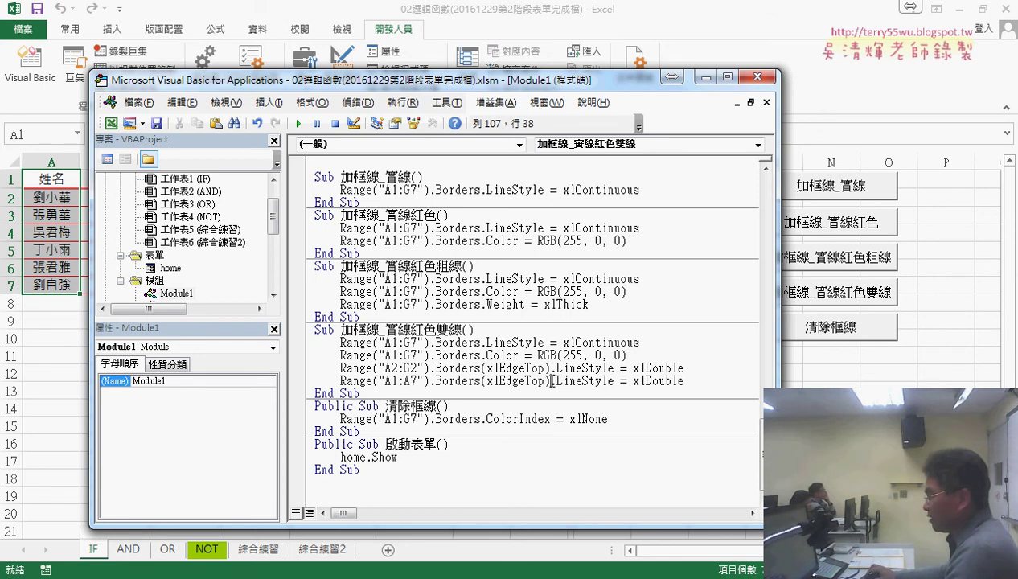
pyautogui.moveTo(551, 381); pyautogui.dragTo(483, 382)
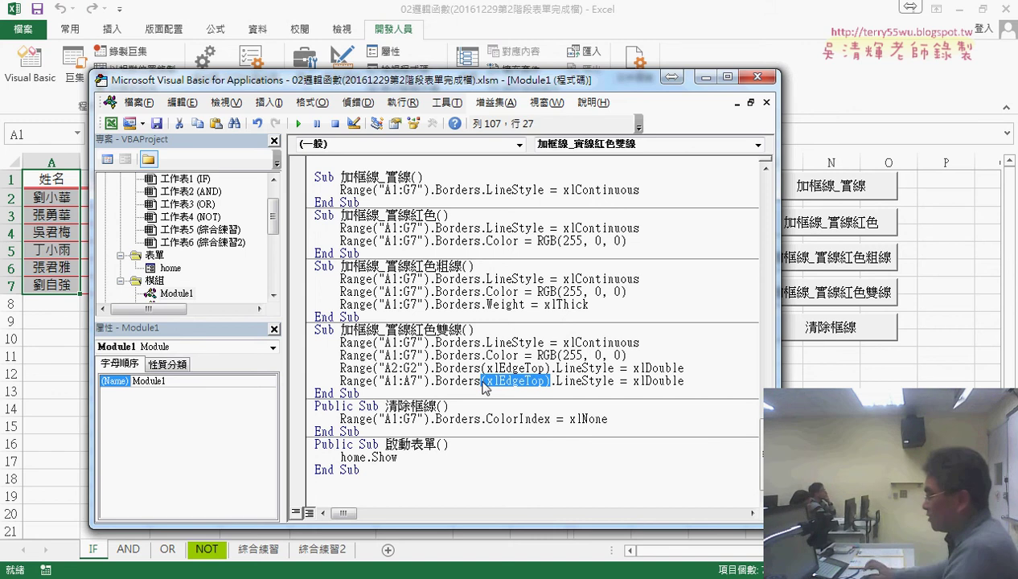
pyautogui.write('(')
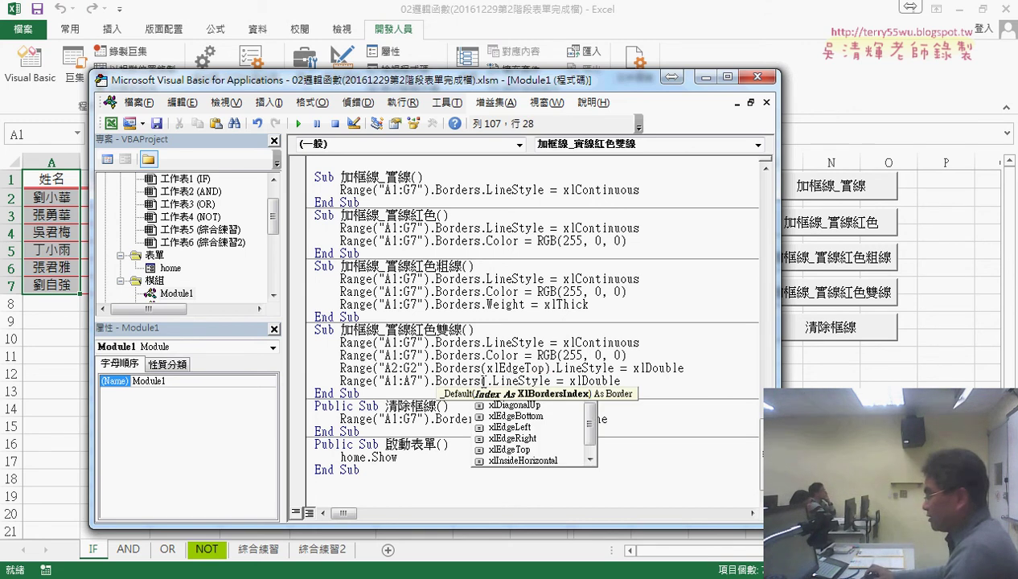
pyautogui.click(510, 439)
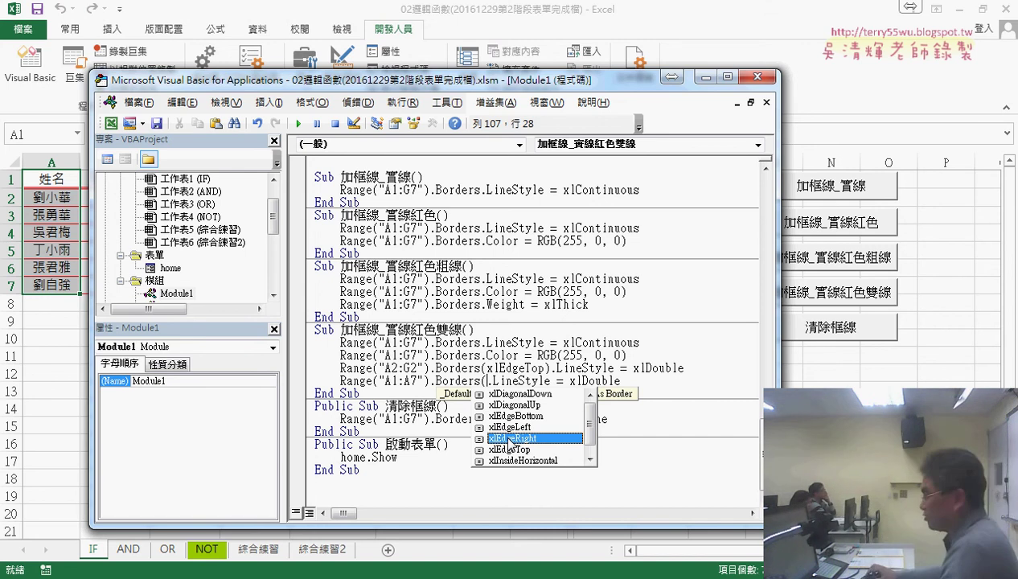
pyautogui.doubleClick(510, 438)
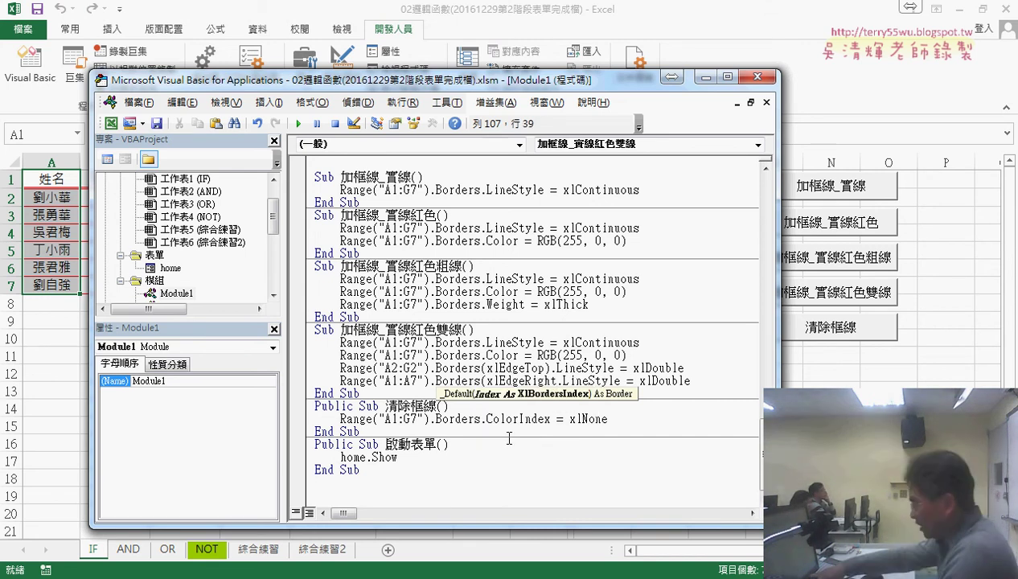
pyautogui.write(')')
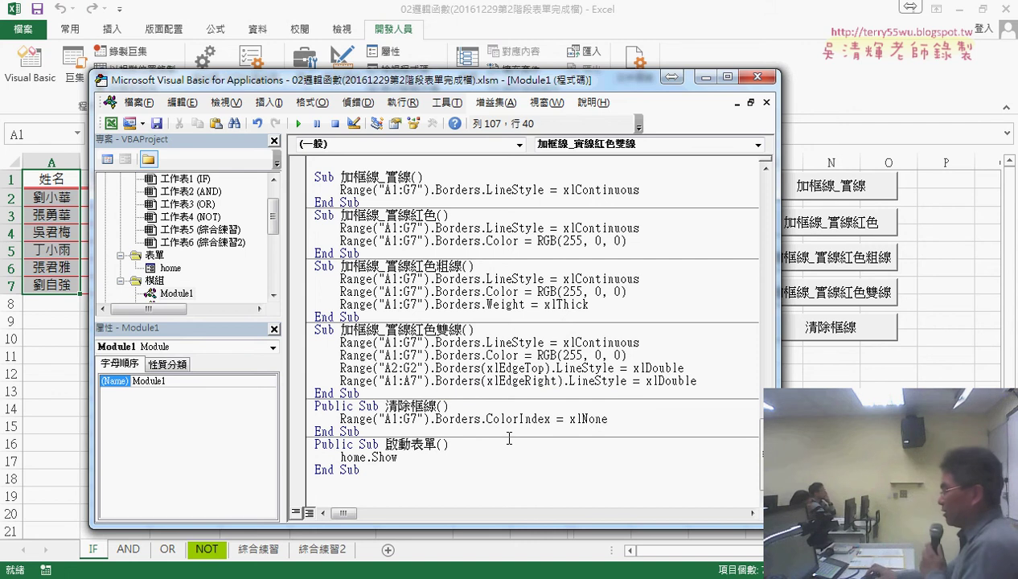
pyautogui.click(647, 430)
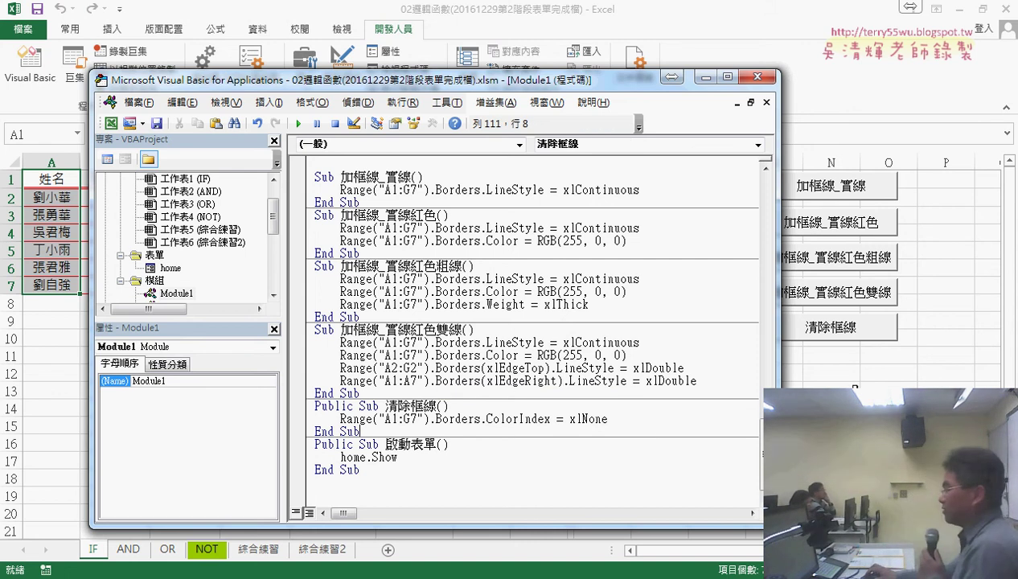
pyautogui.click(871, 387)
# Run 加框線_實線紅色雙線 again from its button on the IF sheet.
pyautogui.click(858, 299)
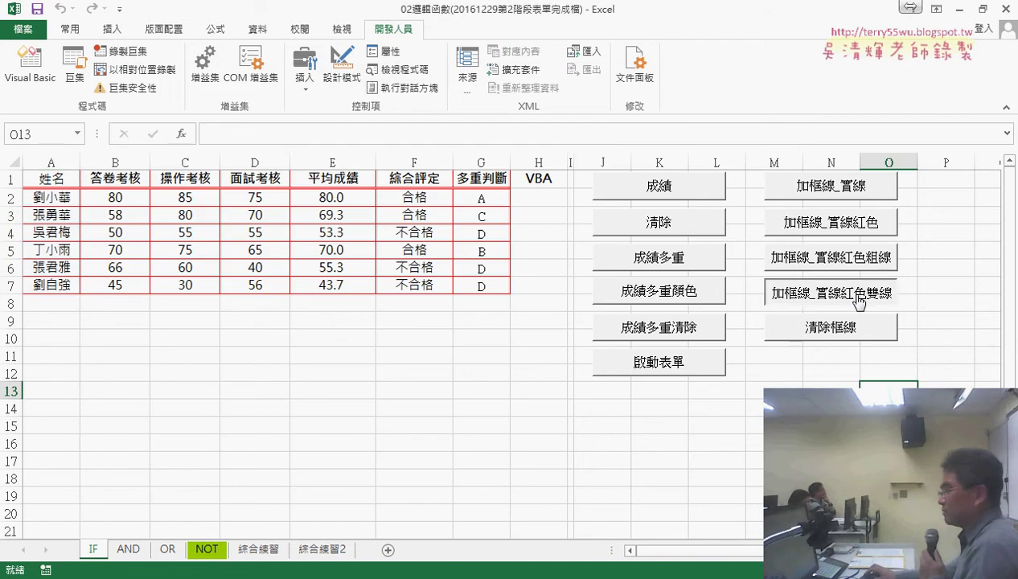